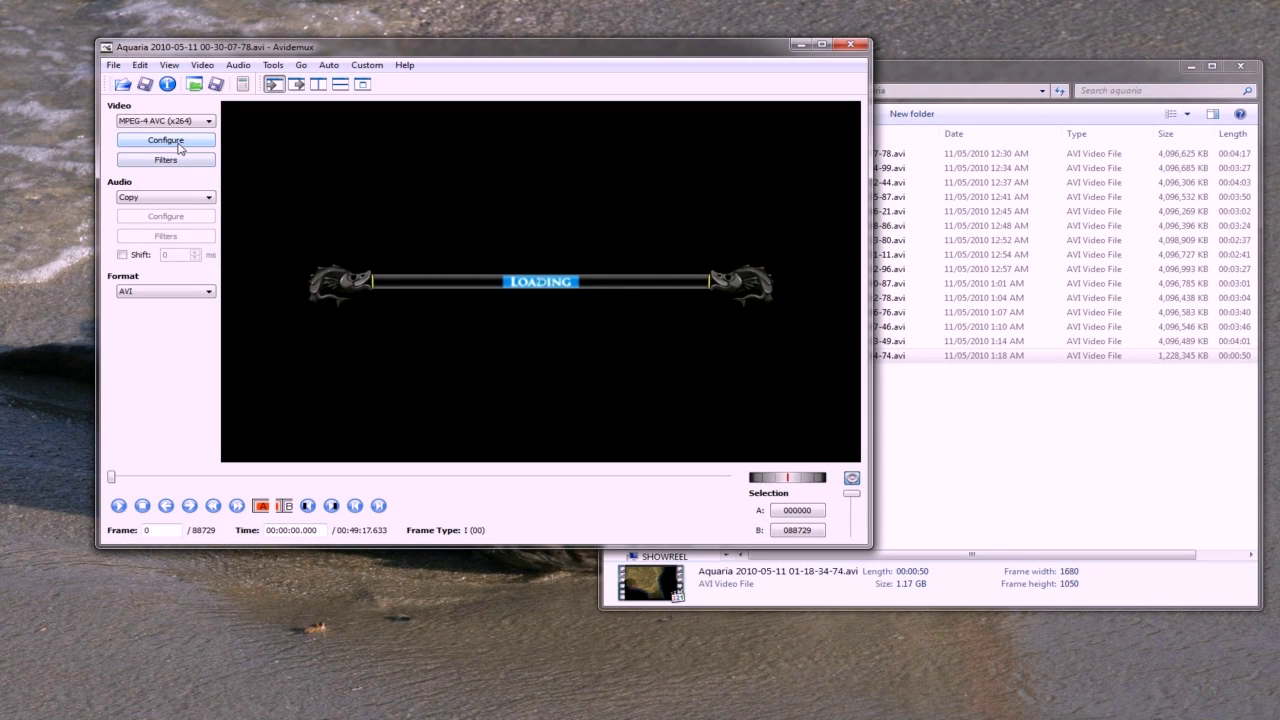
Accept the x264 two-pass 2500 kbit/s settings and check the 1680x1050→1280x720 Resize filter
{"action": "left_click", "coordinate": [179, 147]}
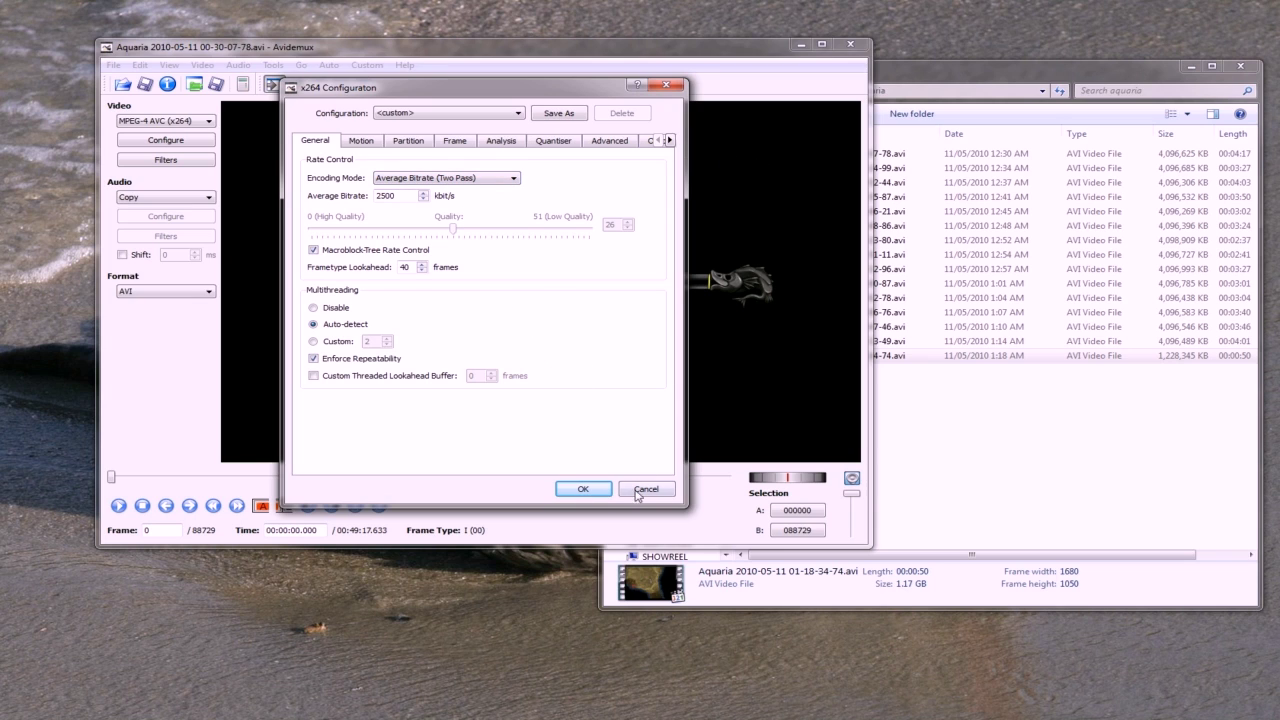
{"action": "left_click", "coordinate": [584, 489]}
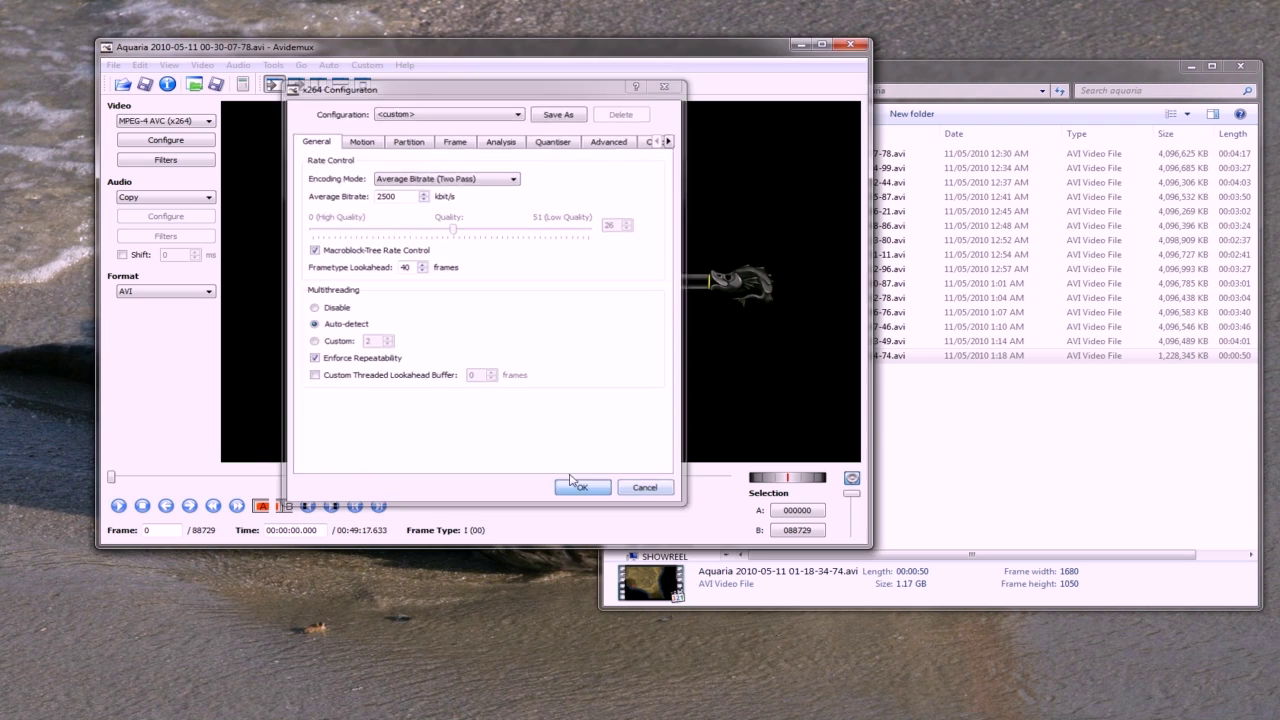
{"action": "left_click", "coordinate": [177, 161]}
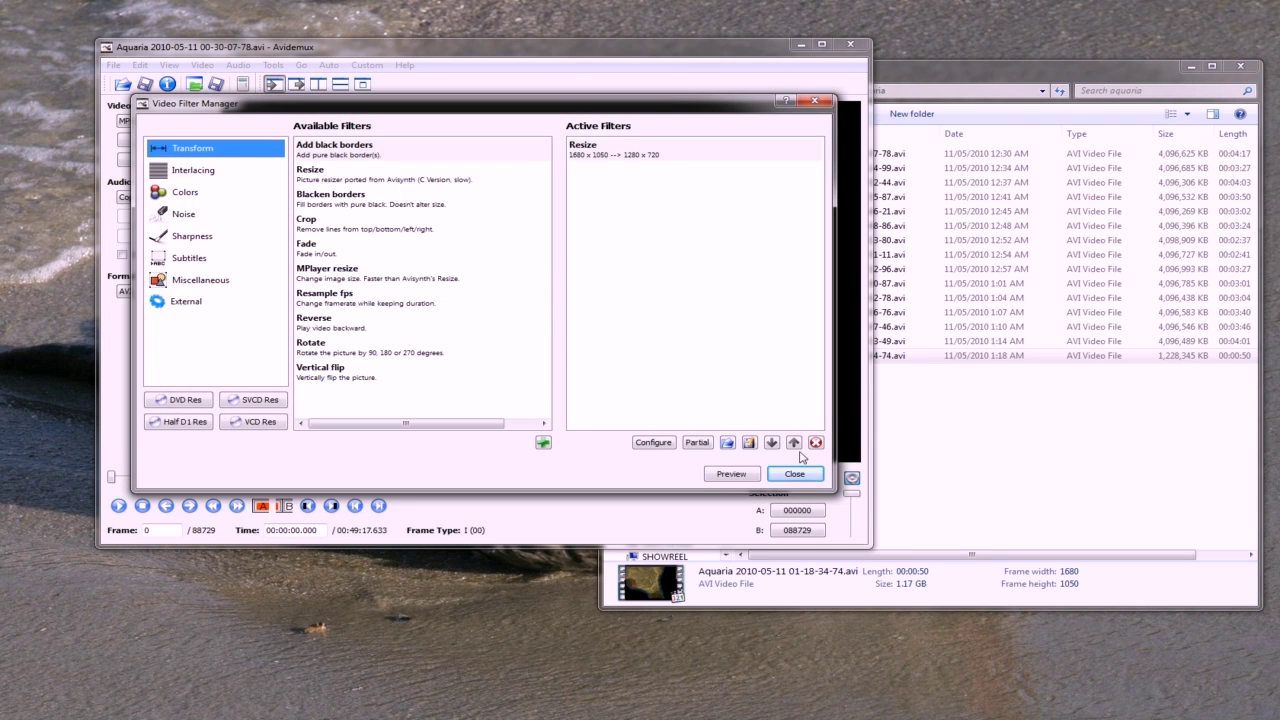
Close the filter list and set audio to MP3 (lame), CBR at 96 kbit/s
{"action": "left_click", "coordinate": [795, 474]}
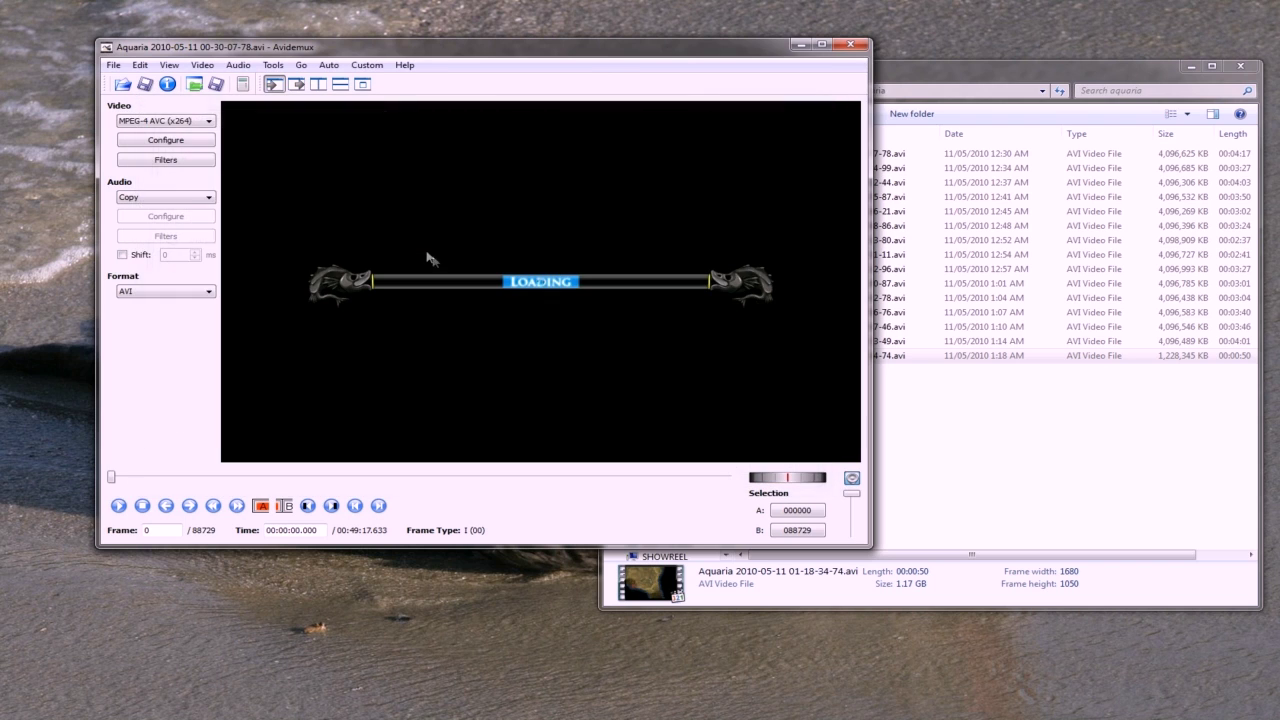
{"action": "left_click", "coordinate": [195, 201]}
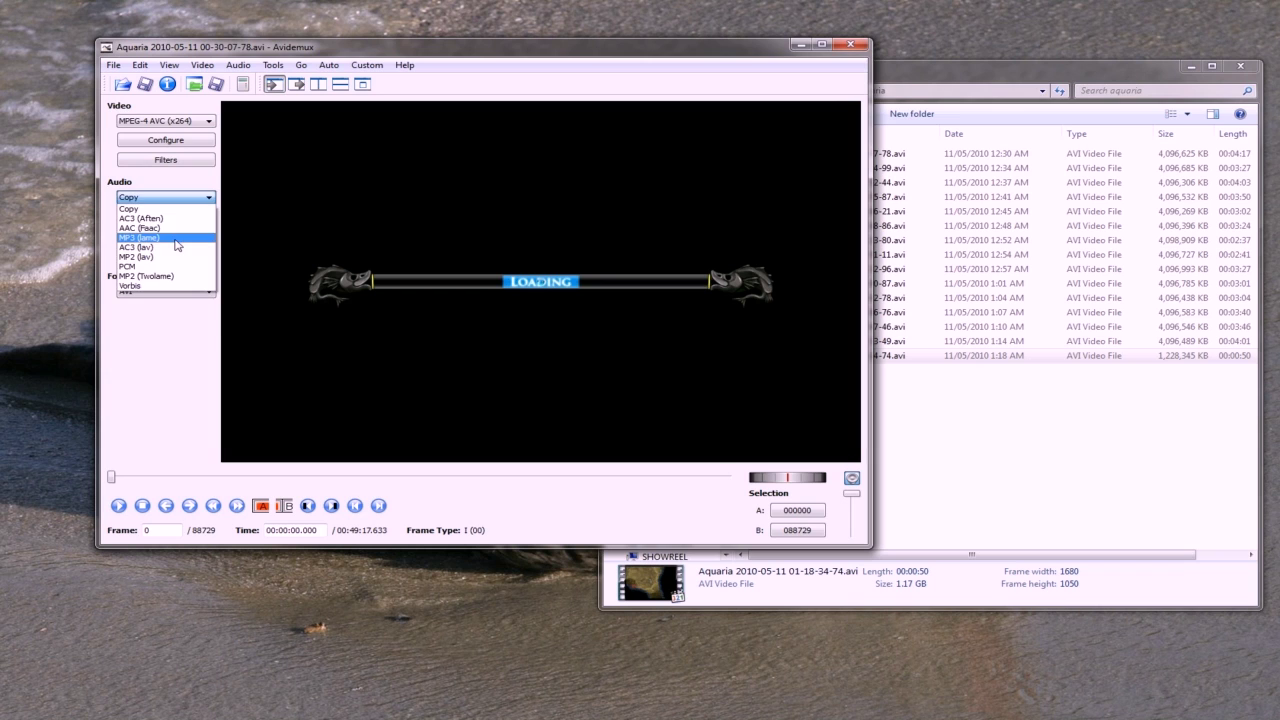
{"action": "left_click", "coordinate": [176, 240]}
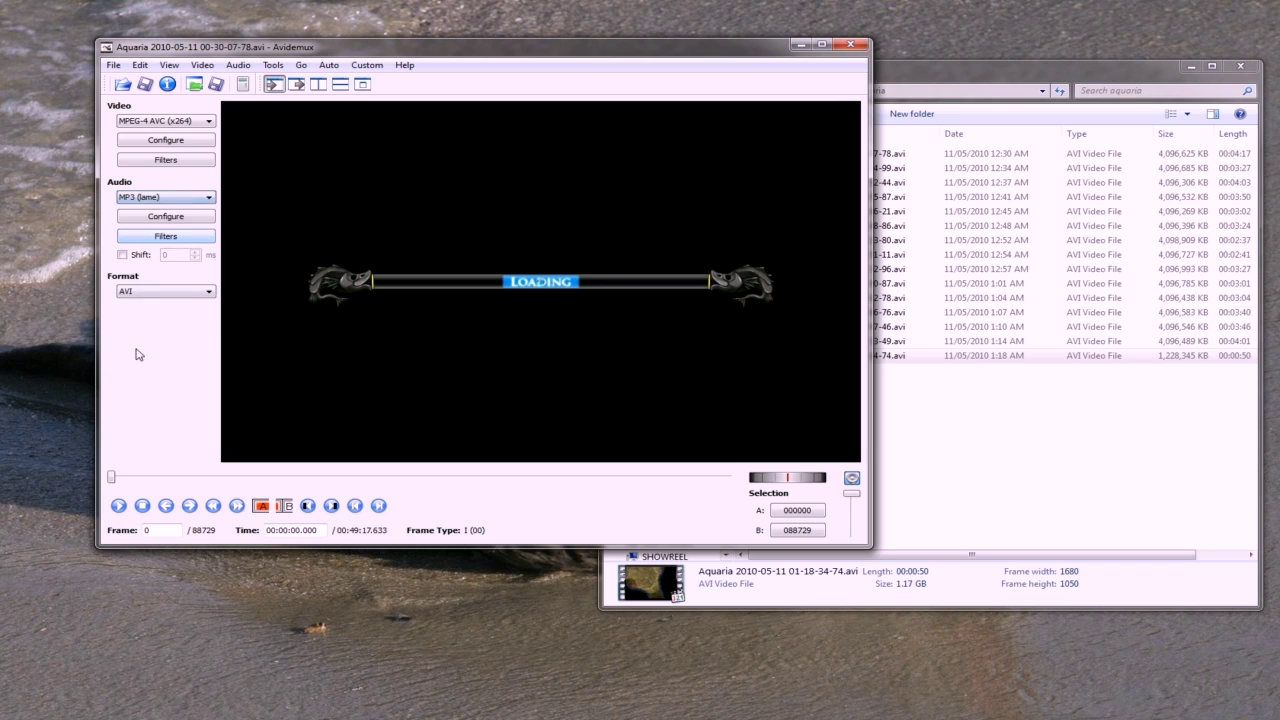
{"action": "left_click", "coordinate": [177, 220]}
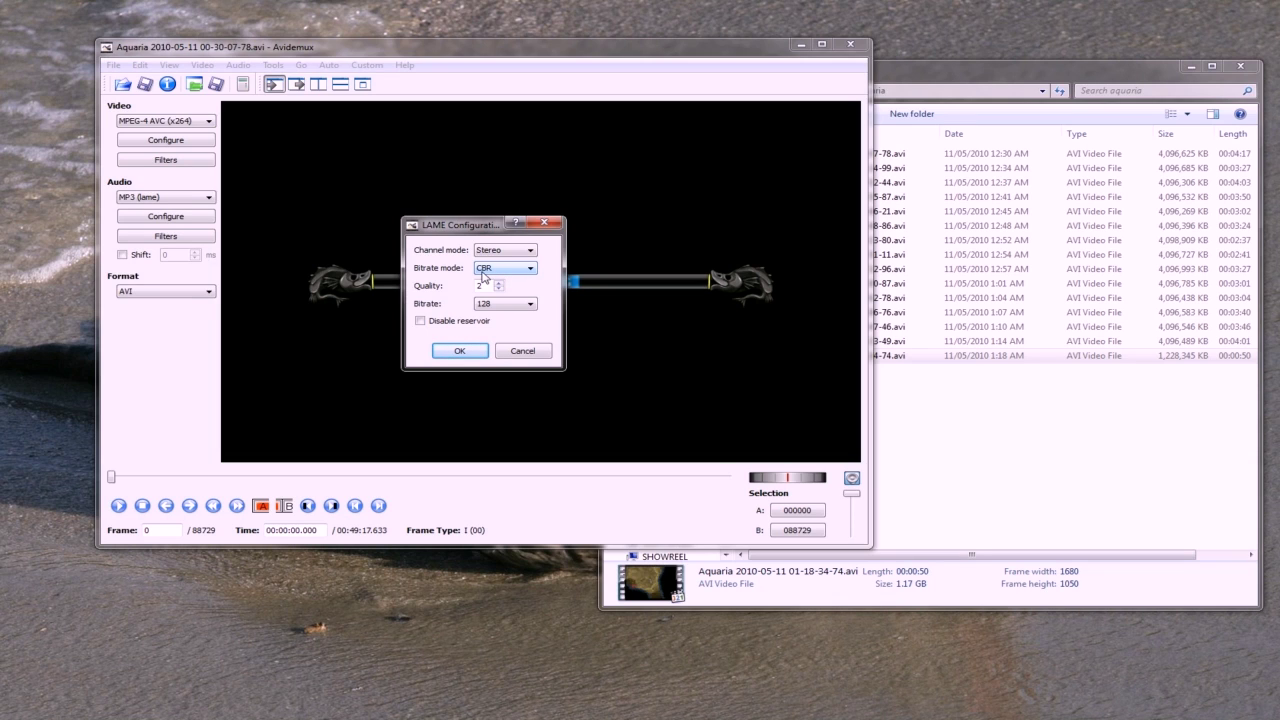
{"action": "left_click", "coordinate": [484, 272]}
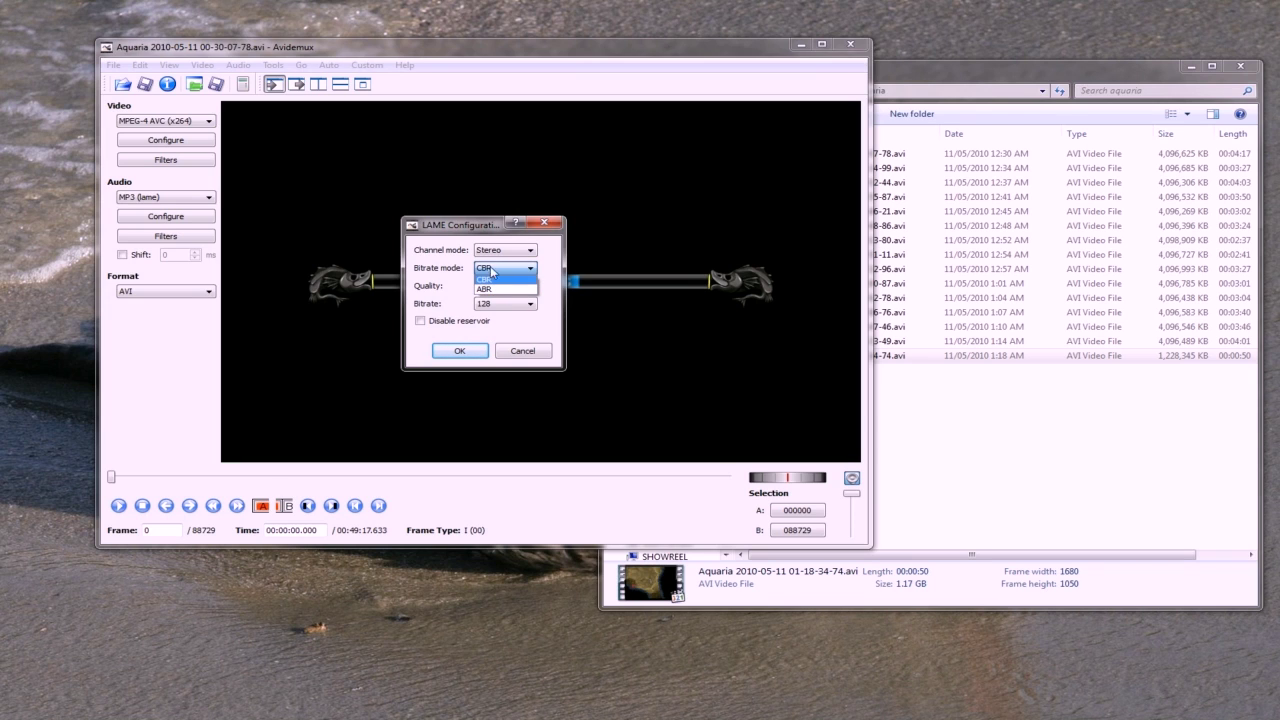
{"action": "left_click", "coordinate": [491, 272]}
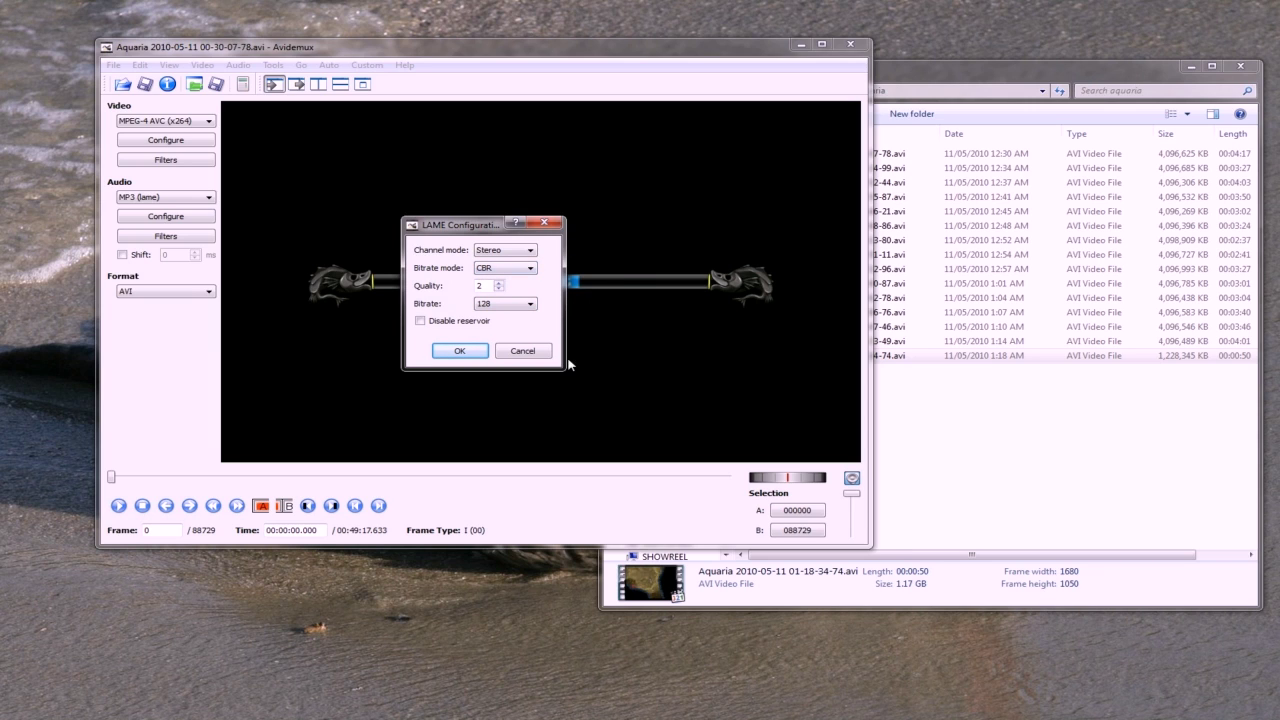
{"action": "left_click", "coordinate": [528, 306]}
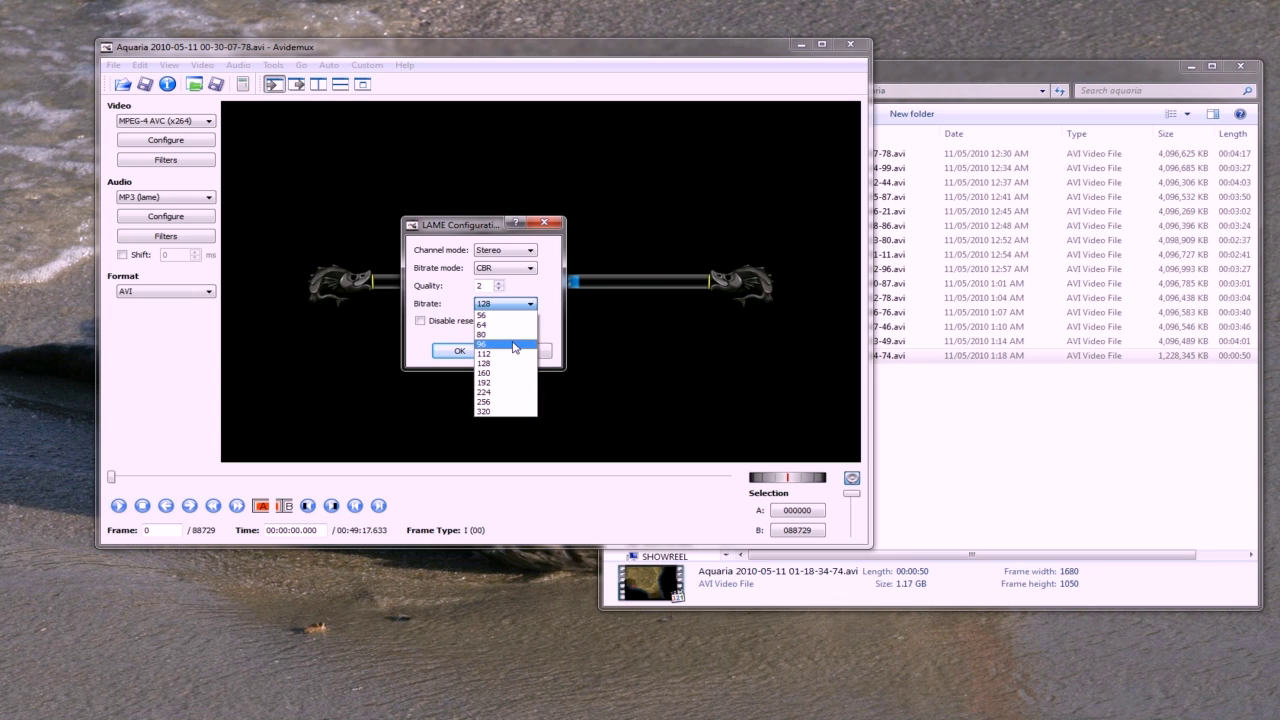
{"action": "left_click", "coordinate": [515, 345]}
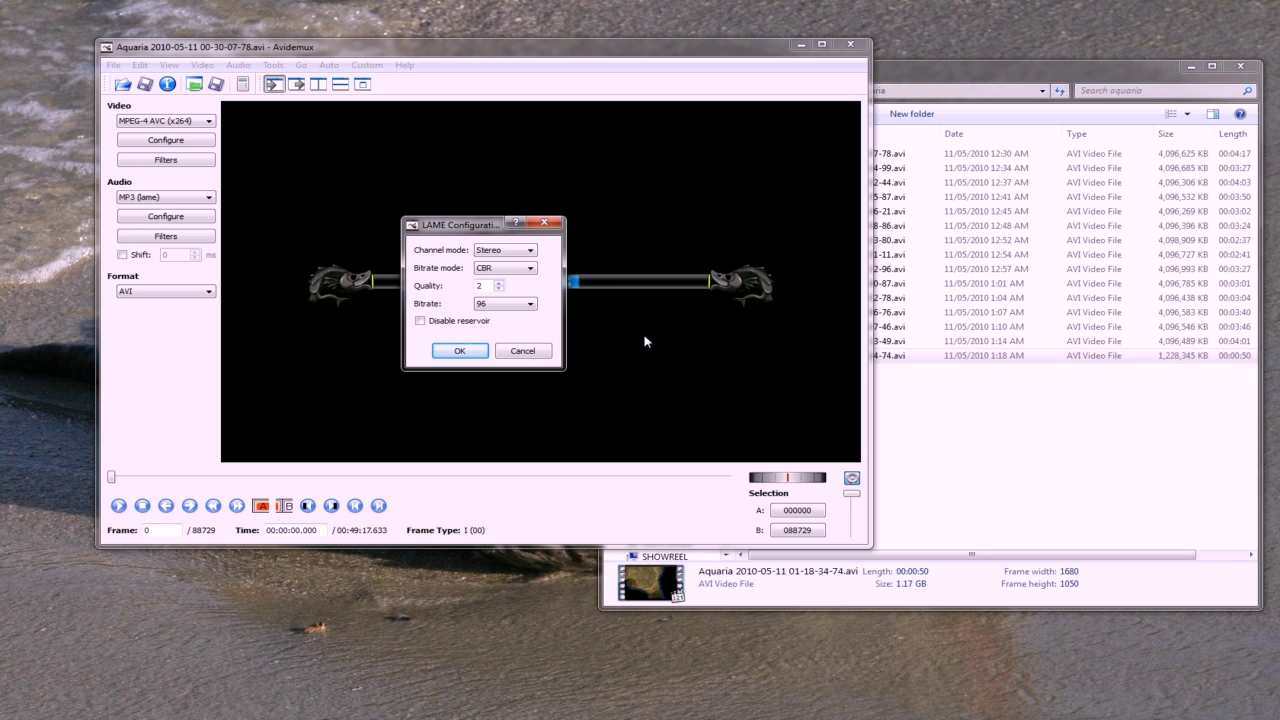
{"action": "left_click", "coordinate": [459, 352]}
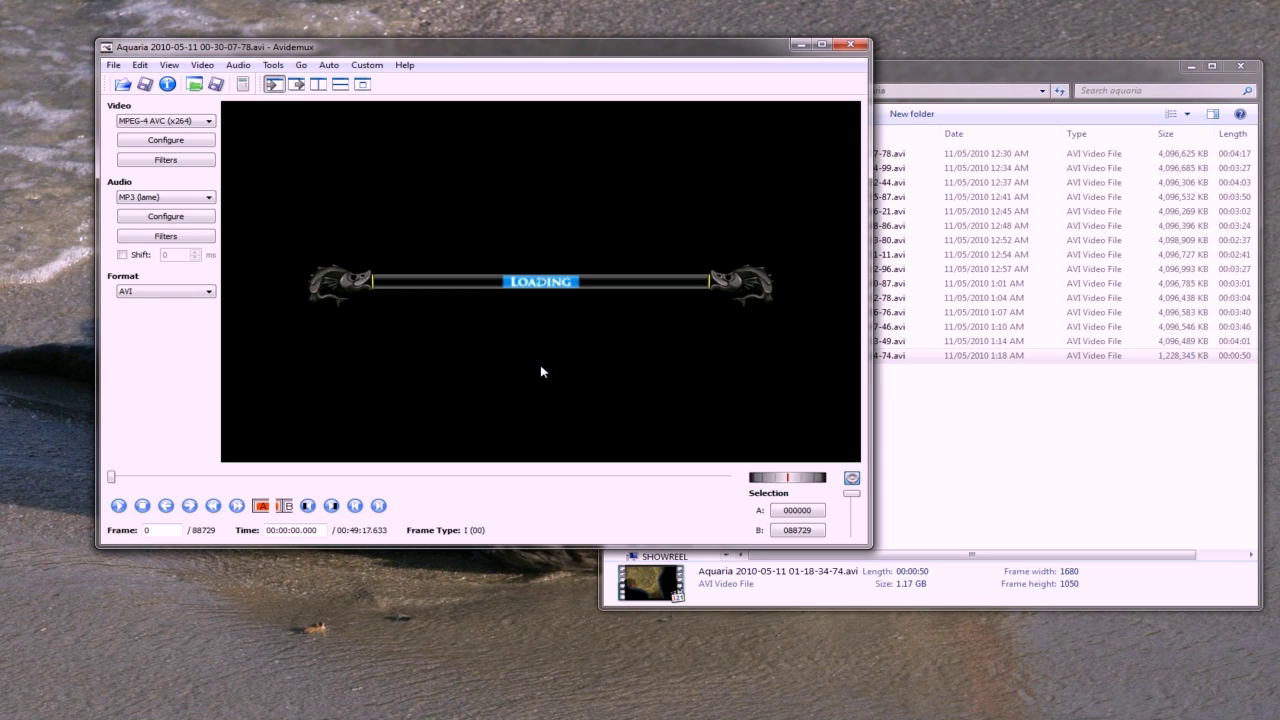
{"action": "left_click", "coordinate": [114, 66]}
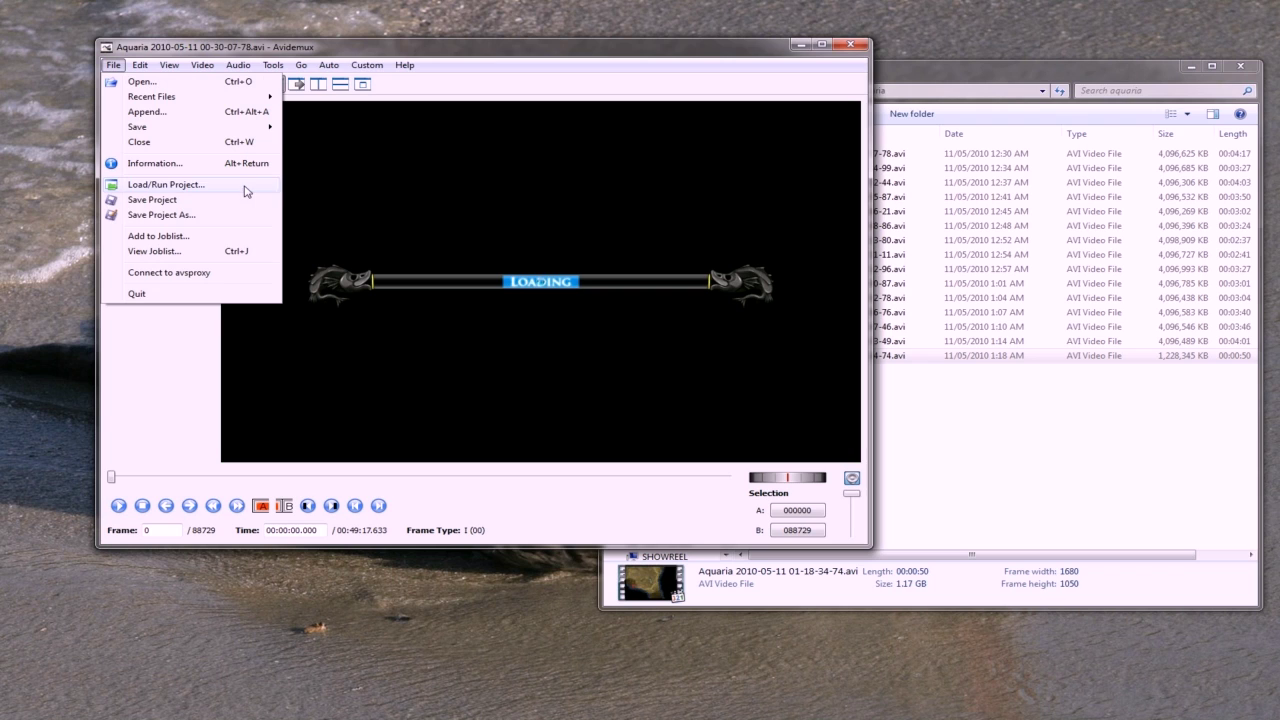
{"action": "mouse_move", "coordinate": [176, 128]}
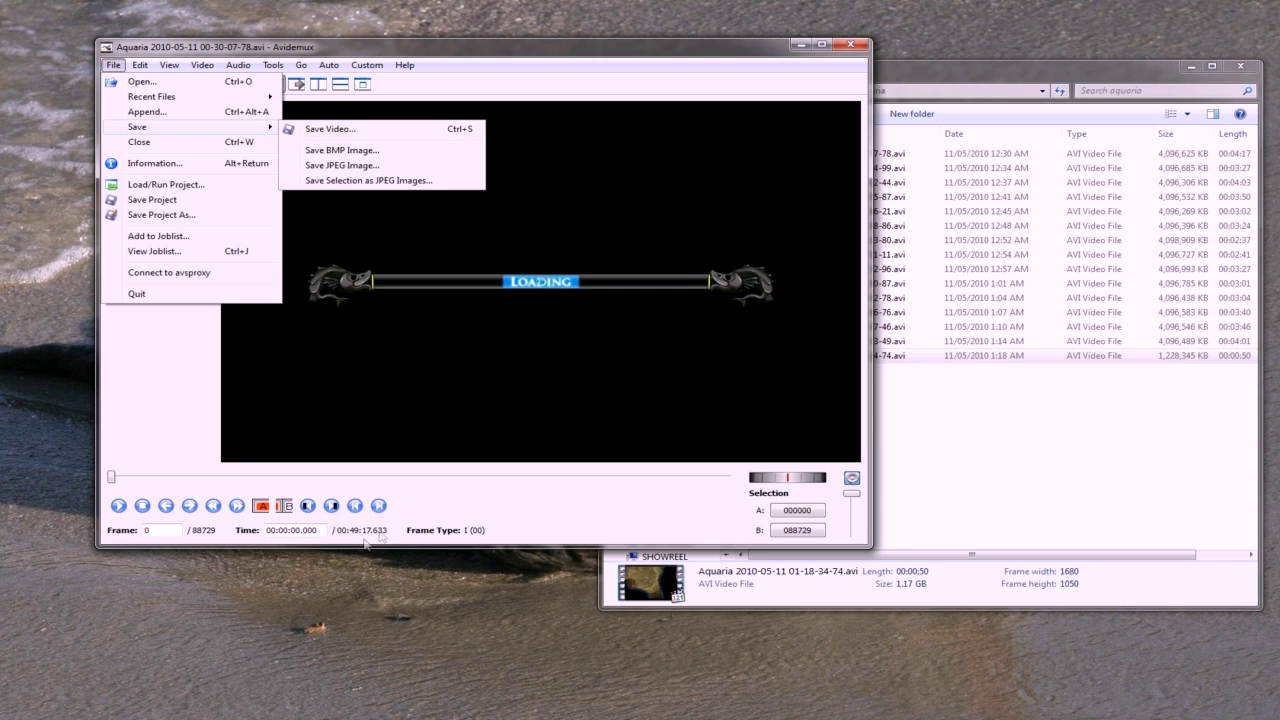
Select all 15 Aquaria AVI files (00:49:17, 55.8 GB) in Explorer, then return to Avidemux
{"action": "left_click", "coordinate": [936, 437]}
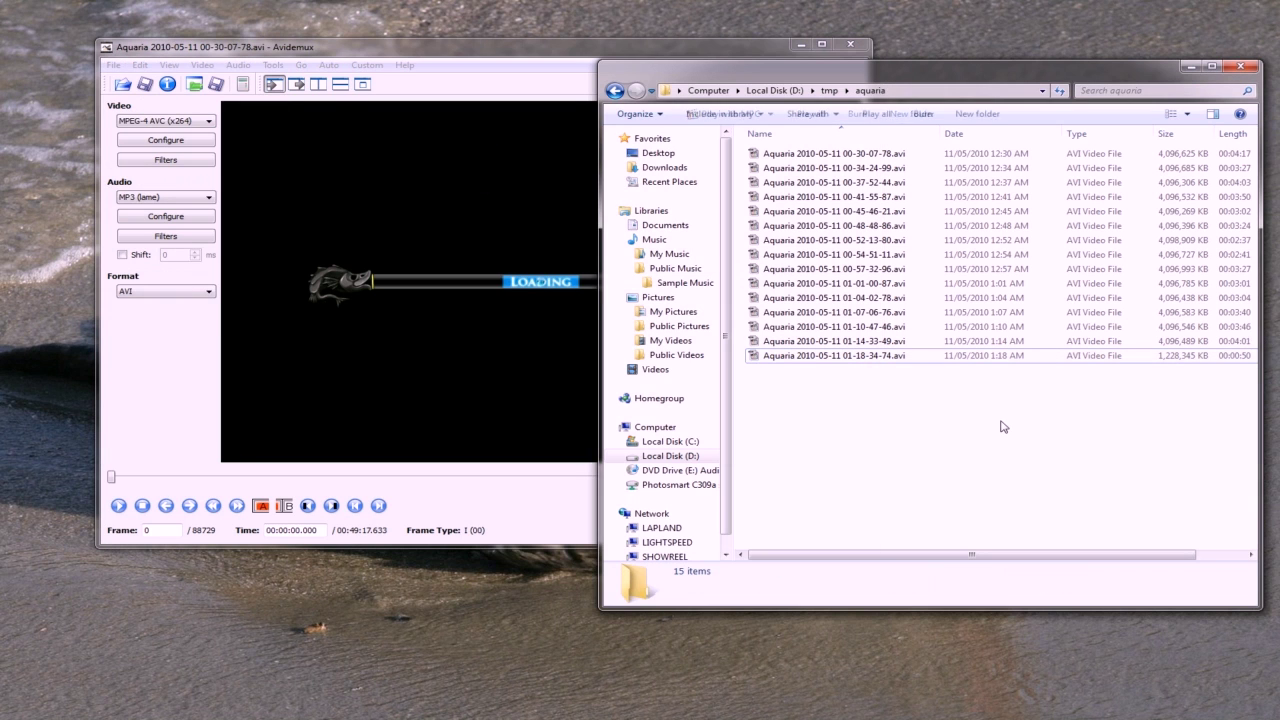
{"action": "left_click_drag", "start_coordinate": [917, 414], "coordinate": [735, 130]}
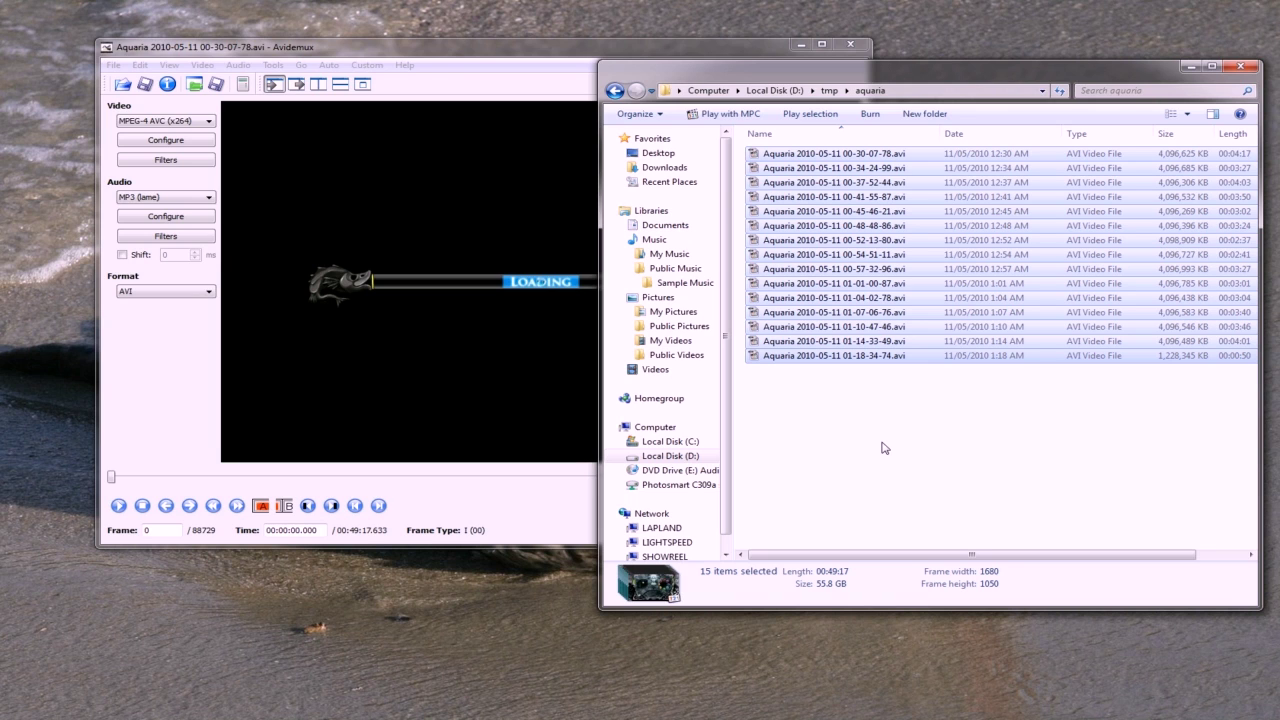
{"action": "left_click", "coordinate": [530, 118]}
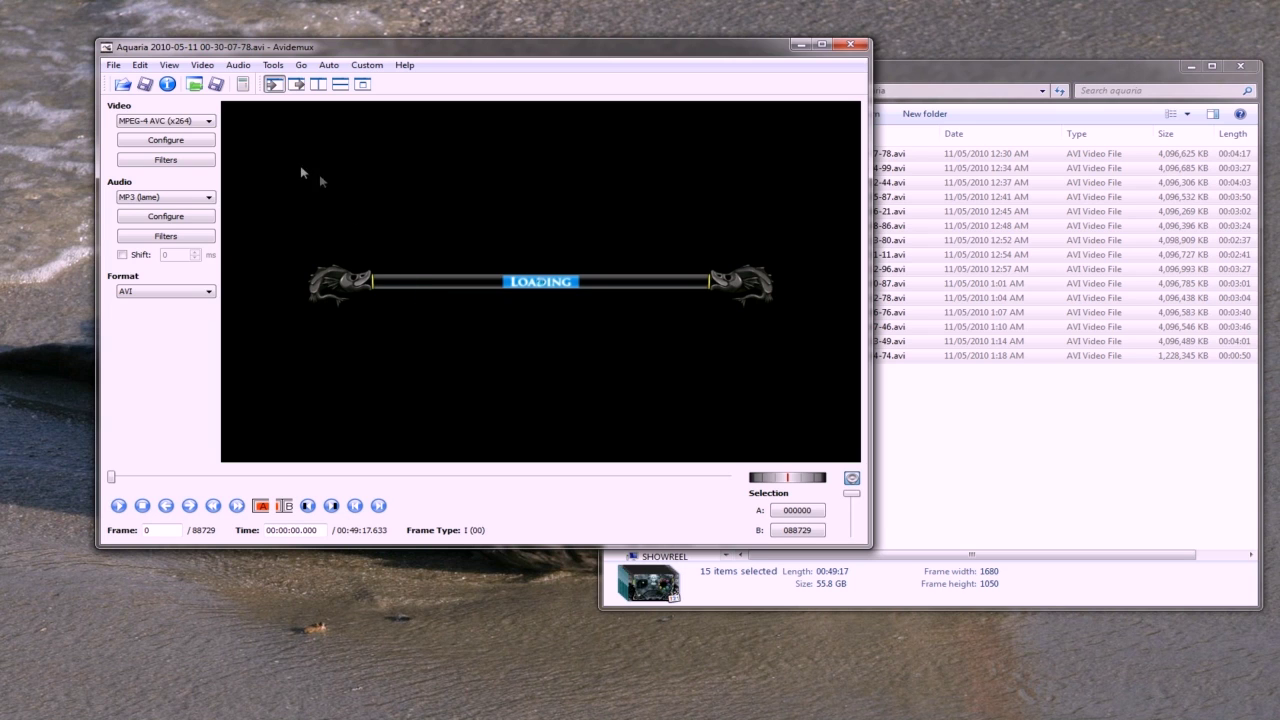
Delete all four previously queued jobs from the job list
{"action": "left_click", "coordinate": [113, 65]}
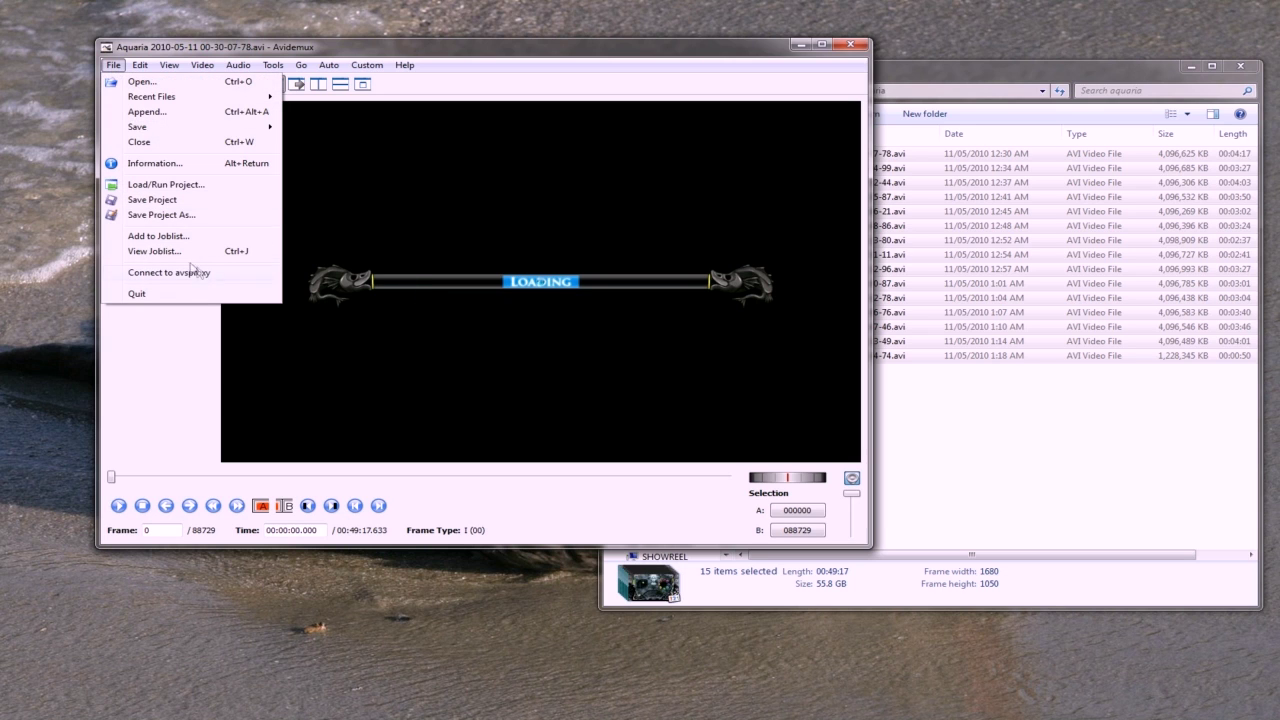
{"action": "left_click", "coordinate": [165, 251]}
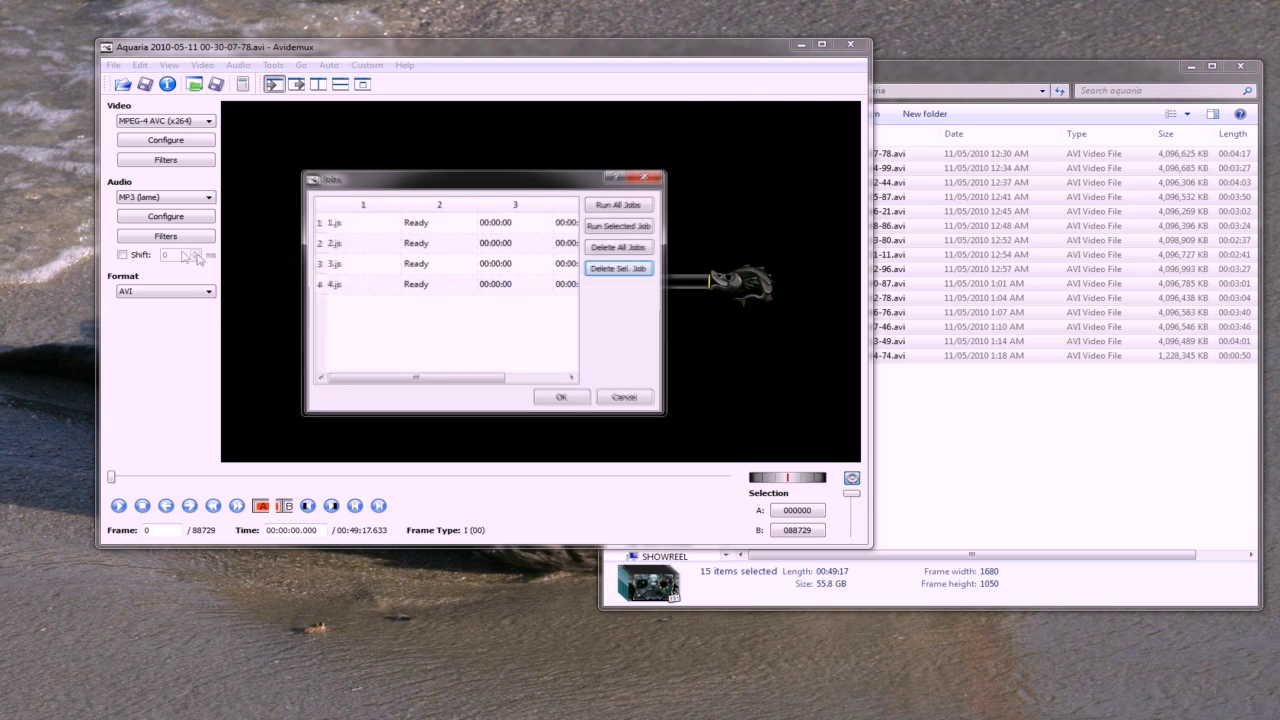
{"action": "left_click", "coordinate": [627, 247]}
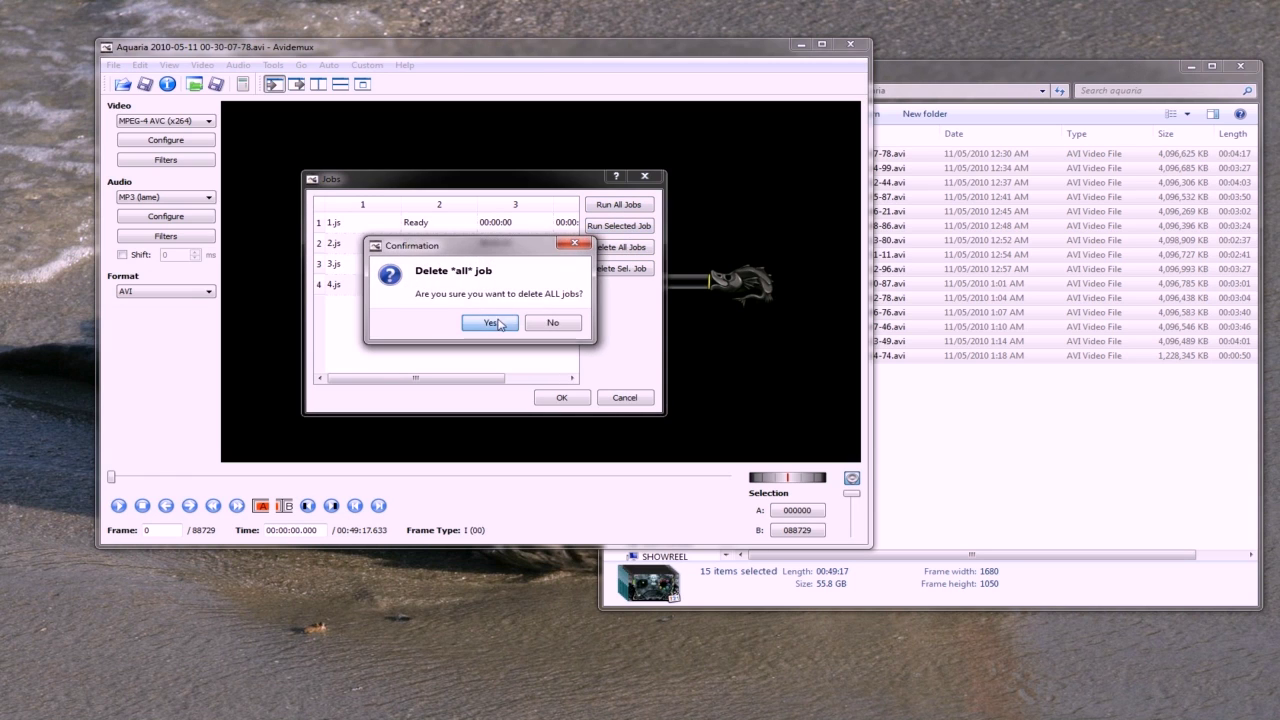
{"action": "left_click", "coordinate": [495, 322]}
{"action": "left_click", "coordinate": [561, 398]}
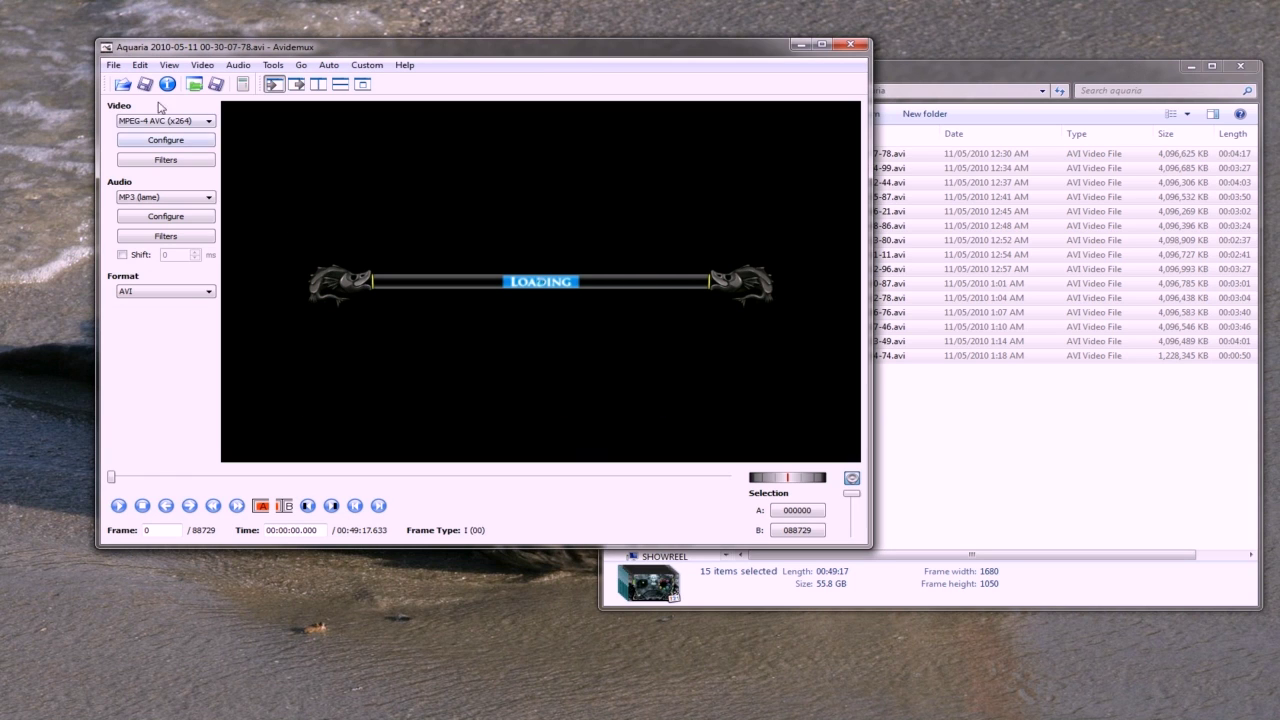
Reopen the job list to confirm no jobs are stored
{"action": "left_click", "coordinate": [113, 65]}
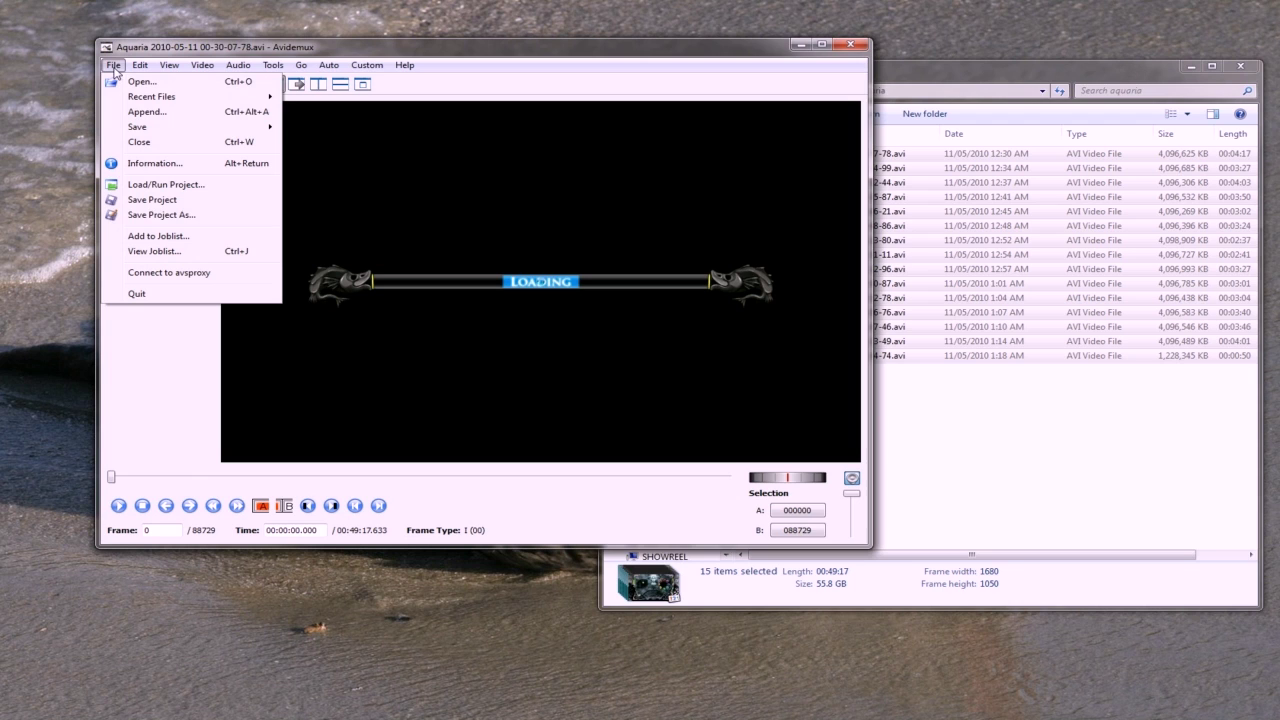
{"action": "left_click", "coordinate": [193, 251]}
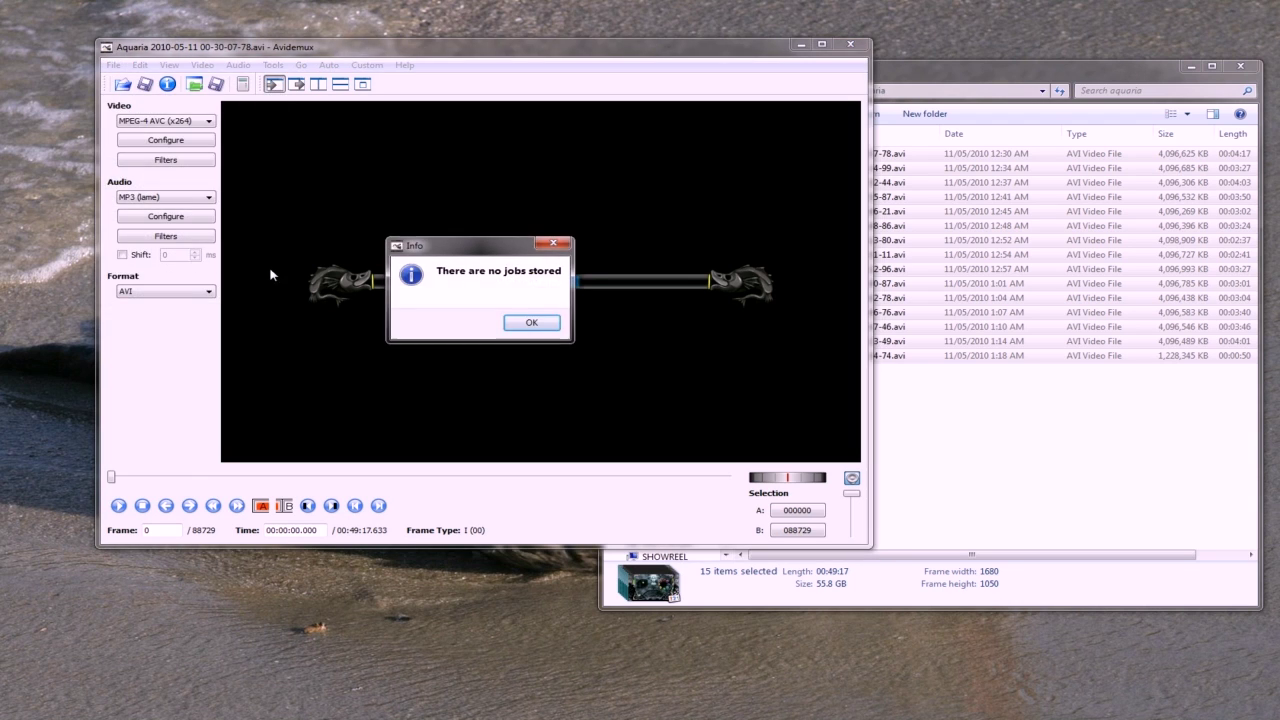
{"action": "left_click", "coordinate": [537, 324]}
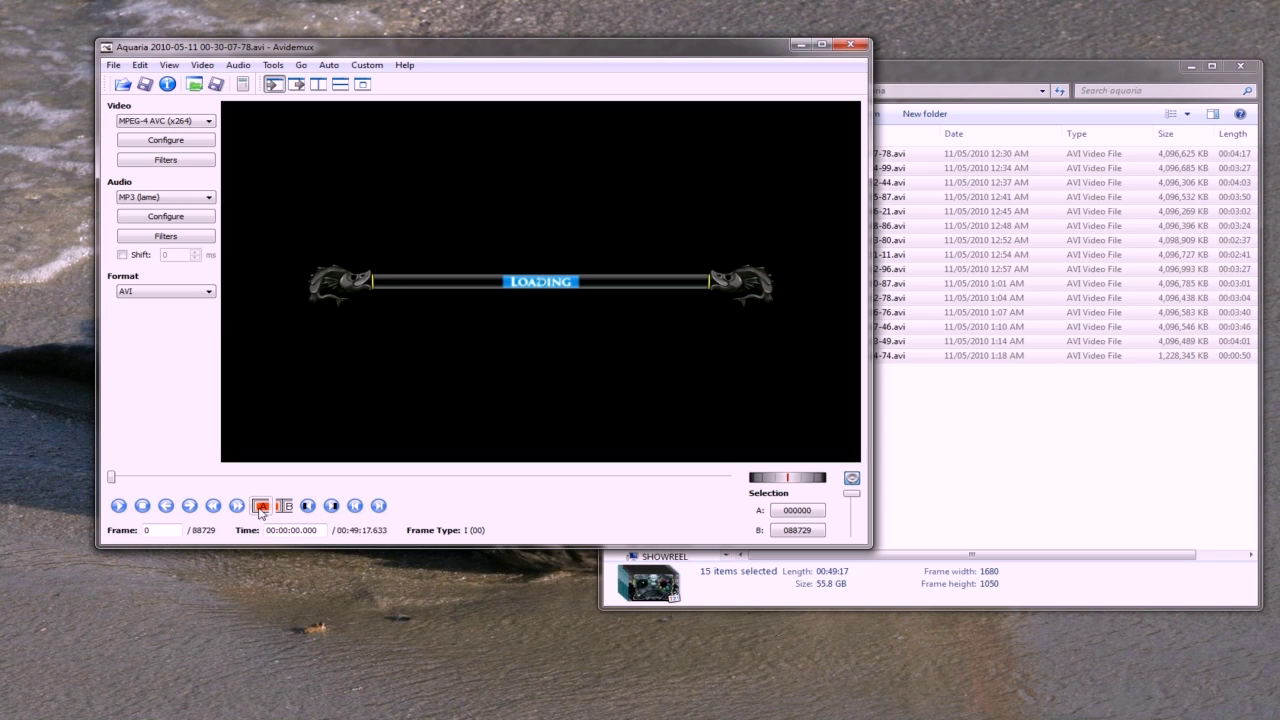
Set marker B at 00:10:00, frame 18000
{"action": "left_click", "coordinate": [281, 530]}
{"action": "key", "text": "Return"}
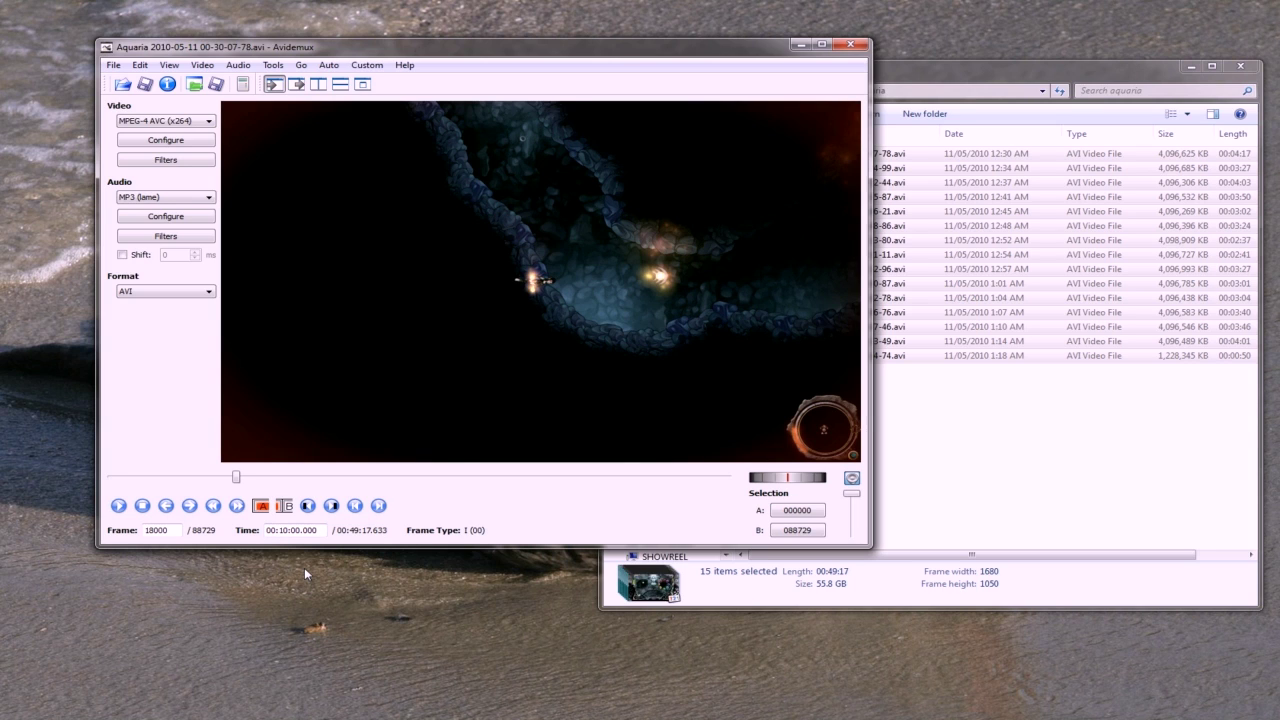
{"action": "left_click", "coordinate": [285, 506]}
Add job '1' to the joblist with output D:\tmp\demo_01.avi
{"action": "left_click", "coordinate": [114, 66]}
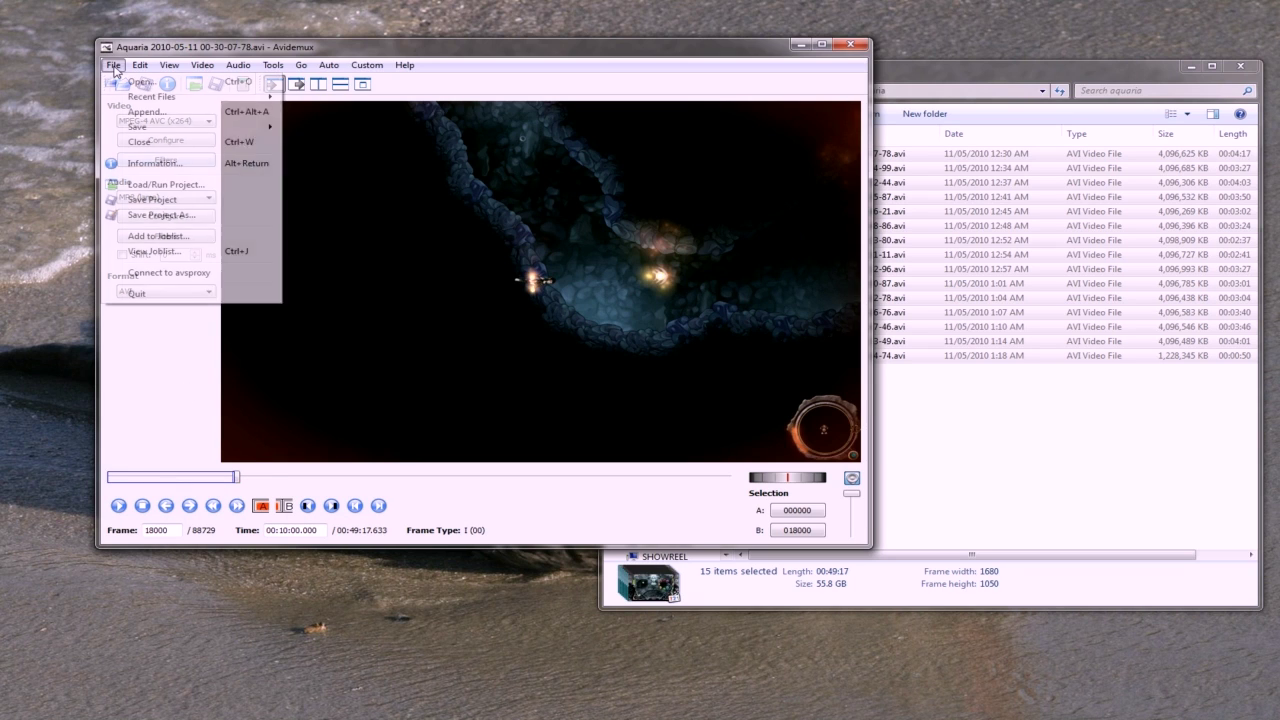
{"action": "left_click", "coordinate": [190, 238]}
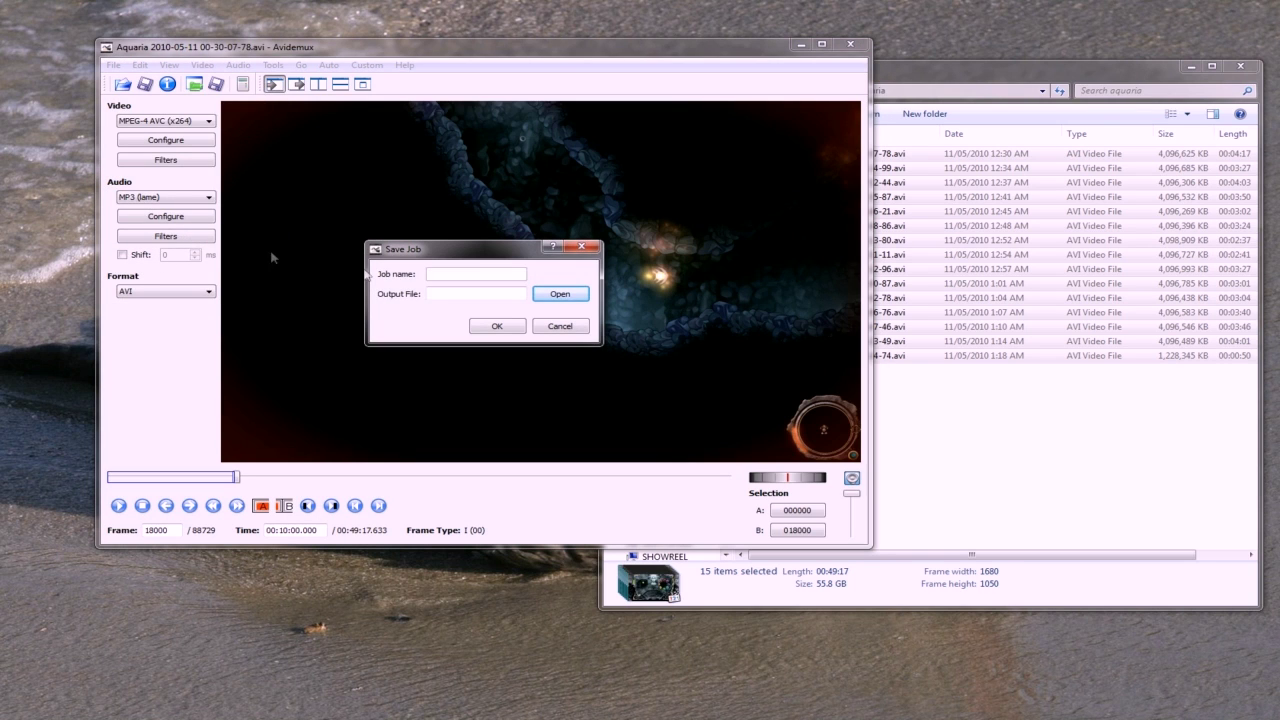
{"action": "type", "text": "1"}
{"action": "left_click", "coordinate": [566, 300]}
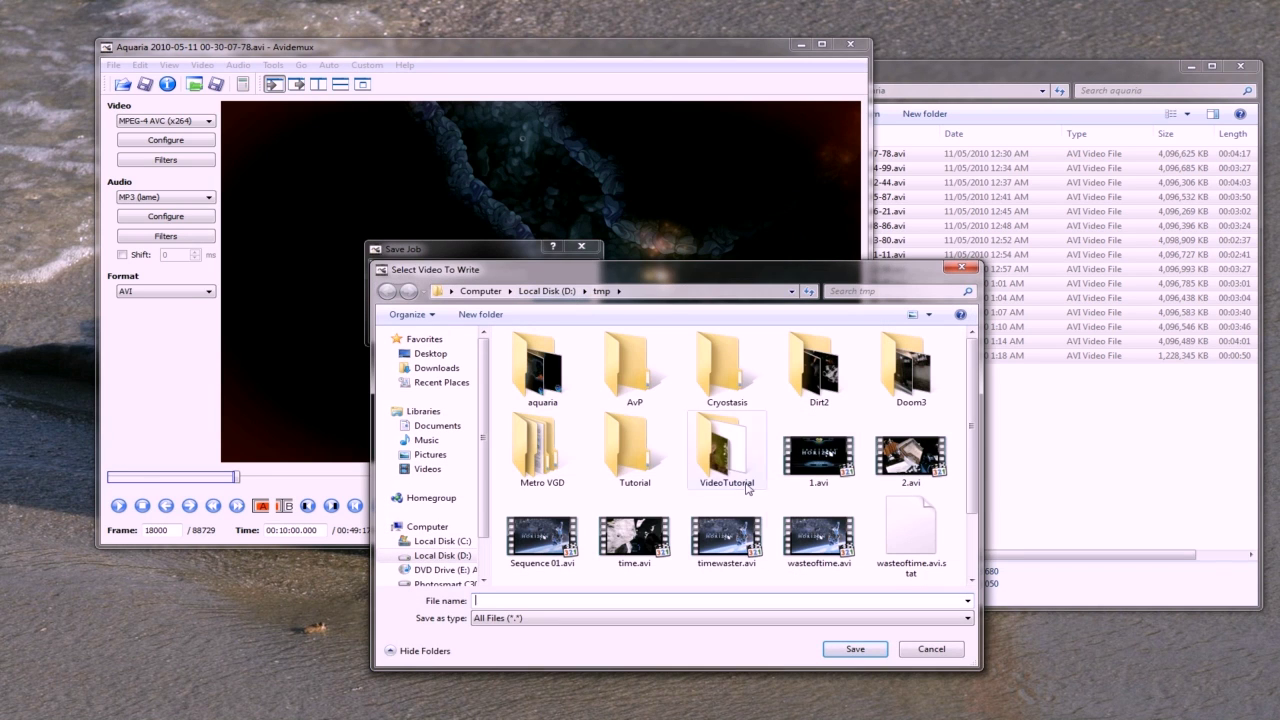
{"action": "left_click", "coordinate": [543, 601]}
{"action": "type", "text": "demo_"}
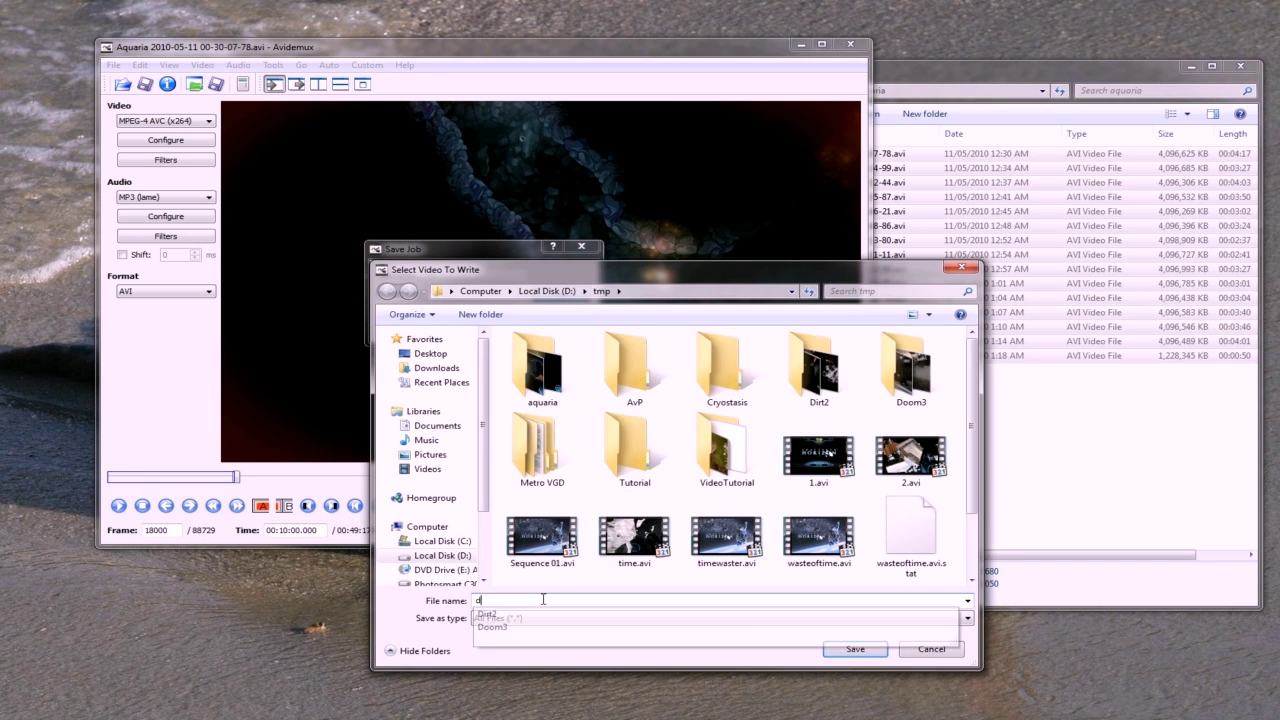
{"action": "key", "text": "Caps_Lock"}
{"action": "type", "text": "01"}
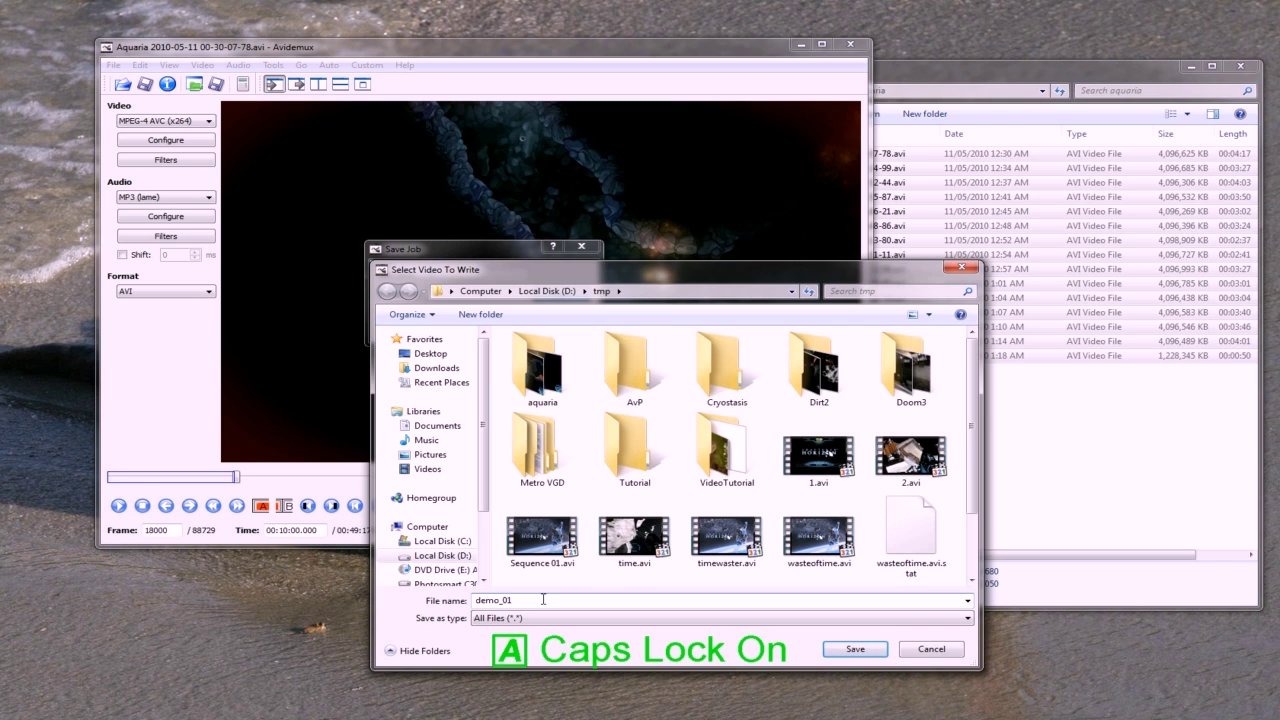
{"action": "key", "text": "Caps_Lock"}
{"action": "type", "text": ".avi"}
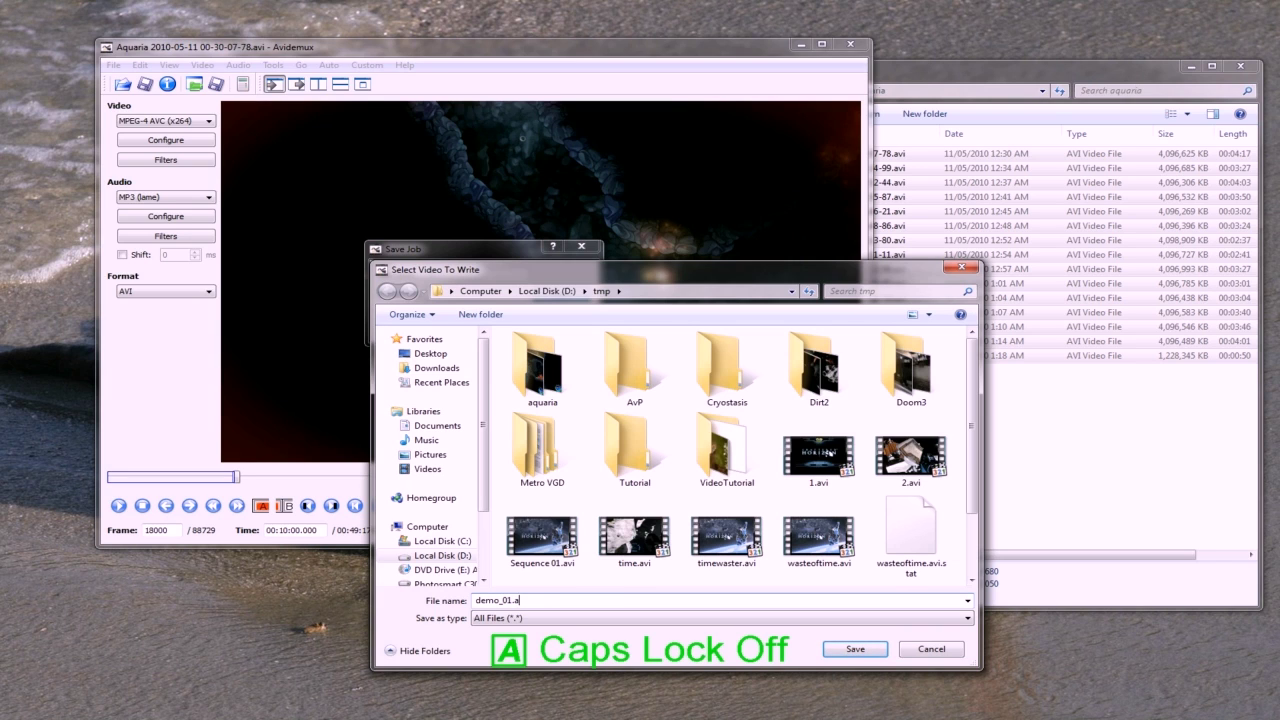
{"action": "left_click", "coordinate": [853, 647]}
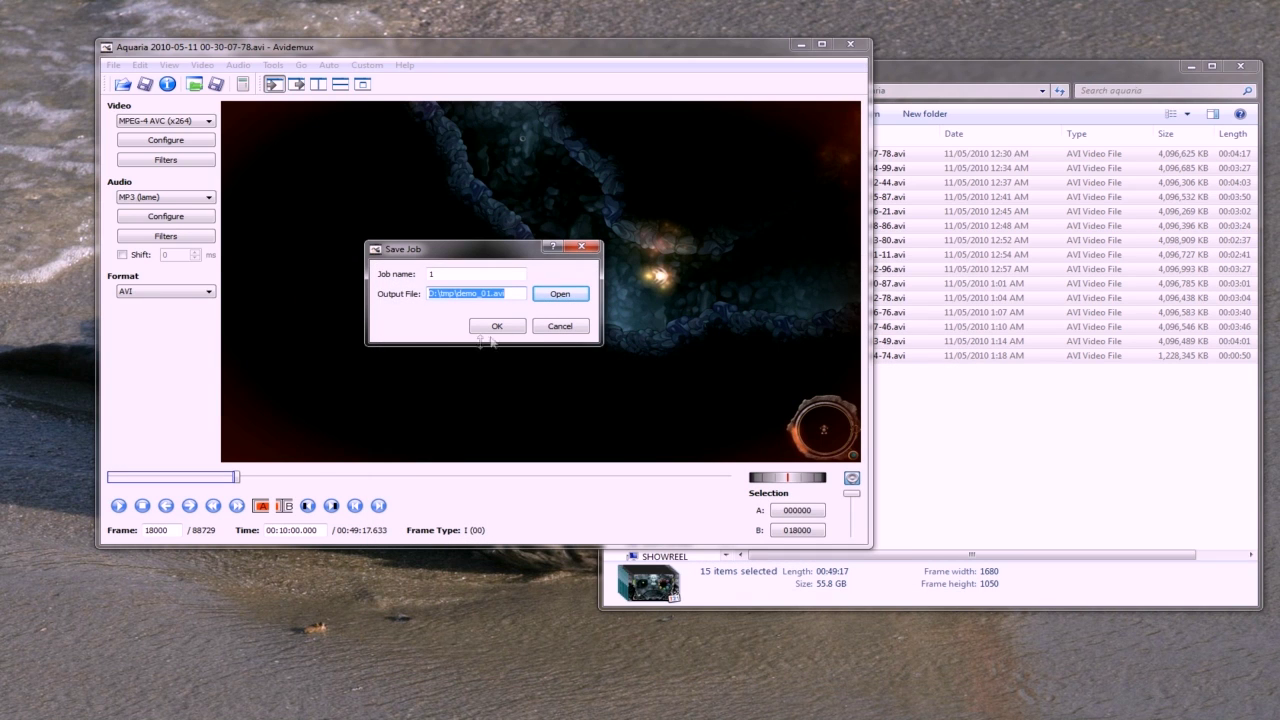
{"action": "left_click", "coordinate": [508, 328]}
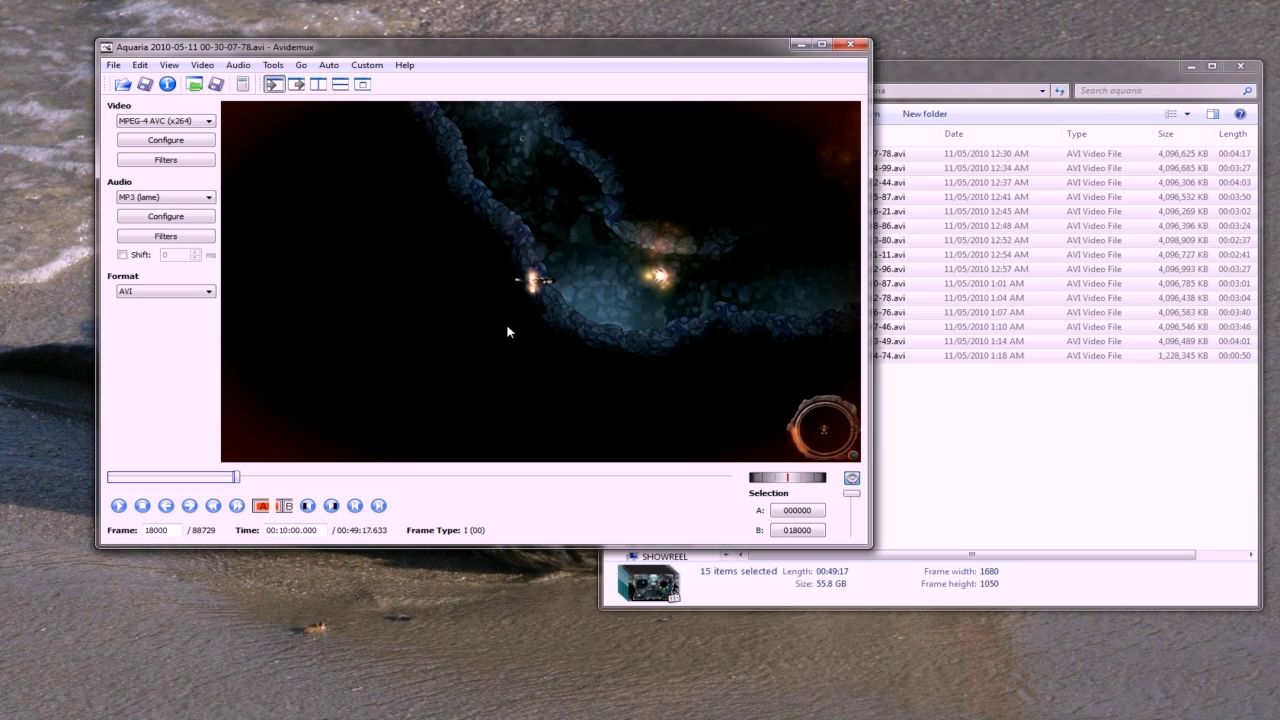
Mark the second chunk from frame 18000 to 36000 (00:20:00)
{"action": "left_click", "coordinate": [262, 506]}
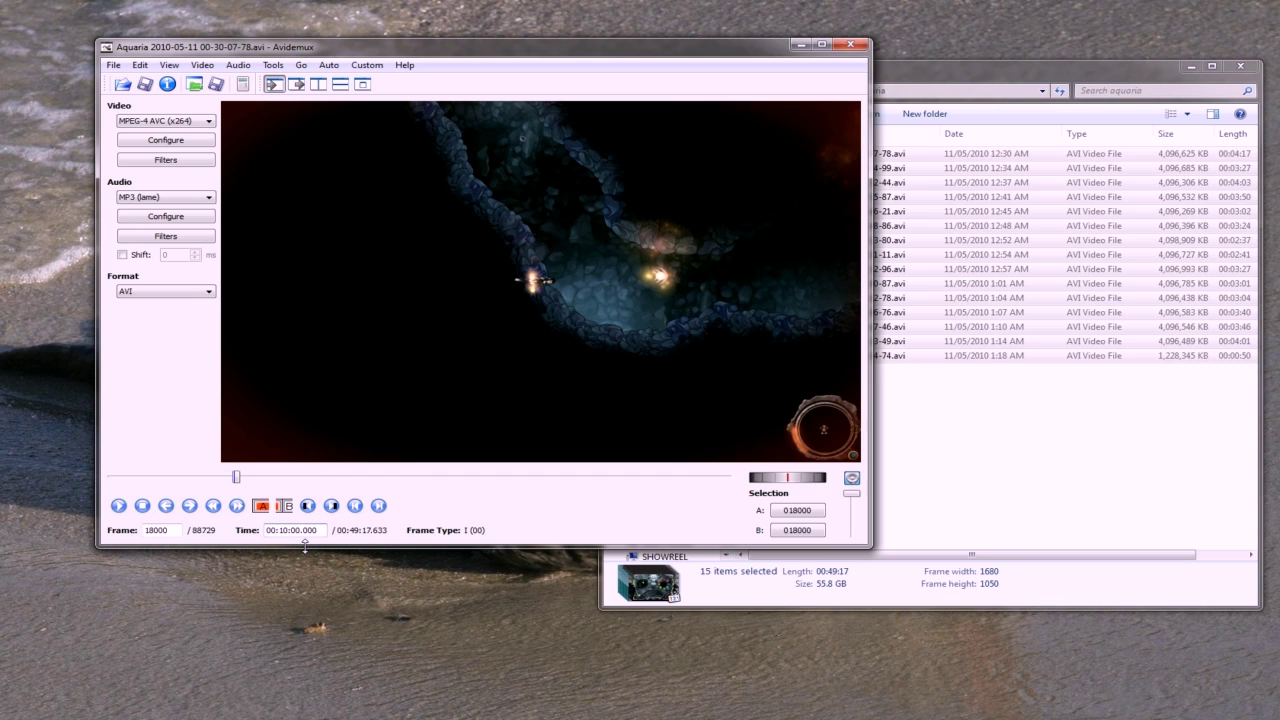
{"action": "left_click", "coordinate": [283, 530]}
{"action": "type", "text": "2"}
{"action": "key", "text": "Return"}
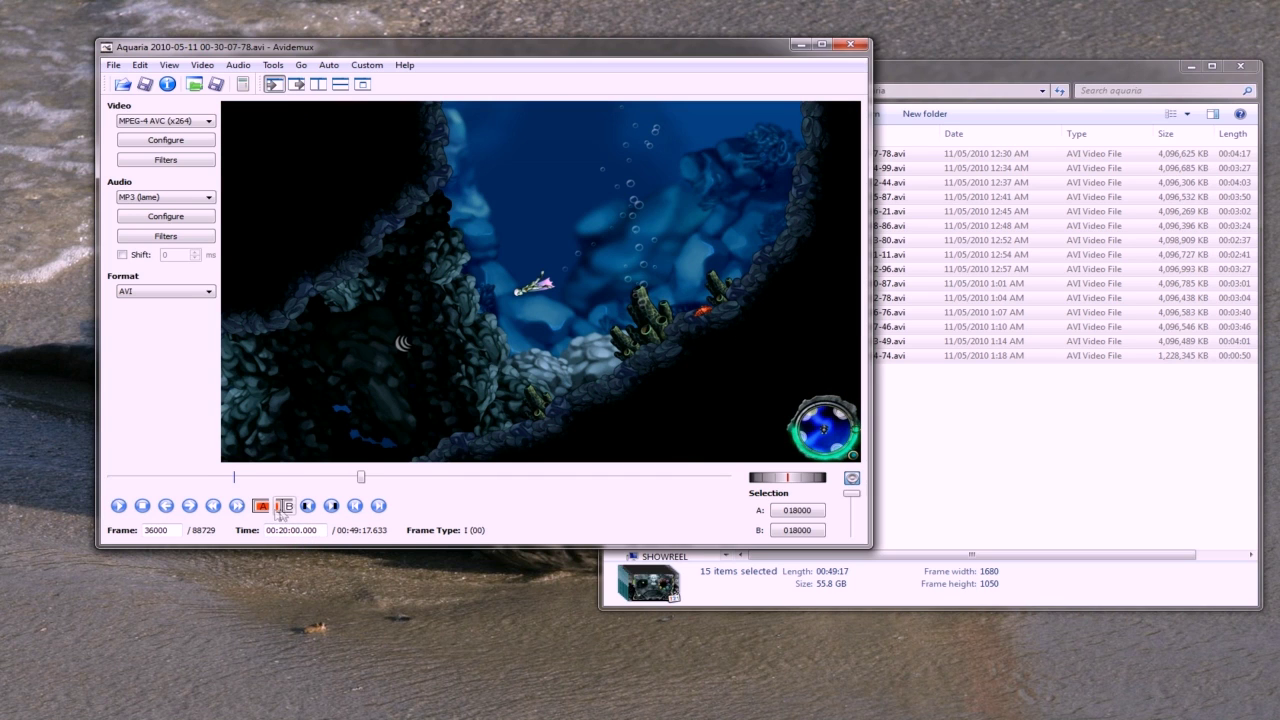
{"action": "left_click", "coordinate": [284, 506]}
Queue job '2' with output path demo_02.avi
{"action": "left_click", "coordinate": [113, 65]}
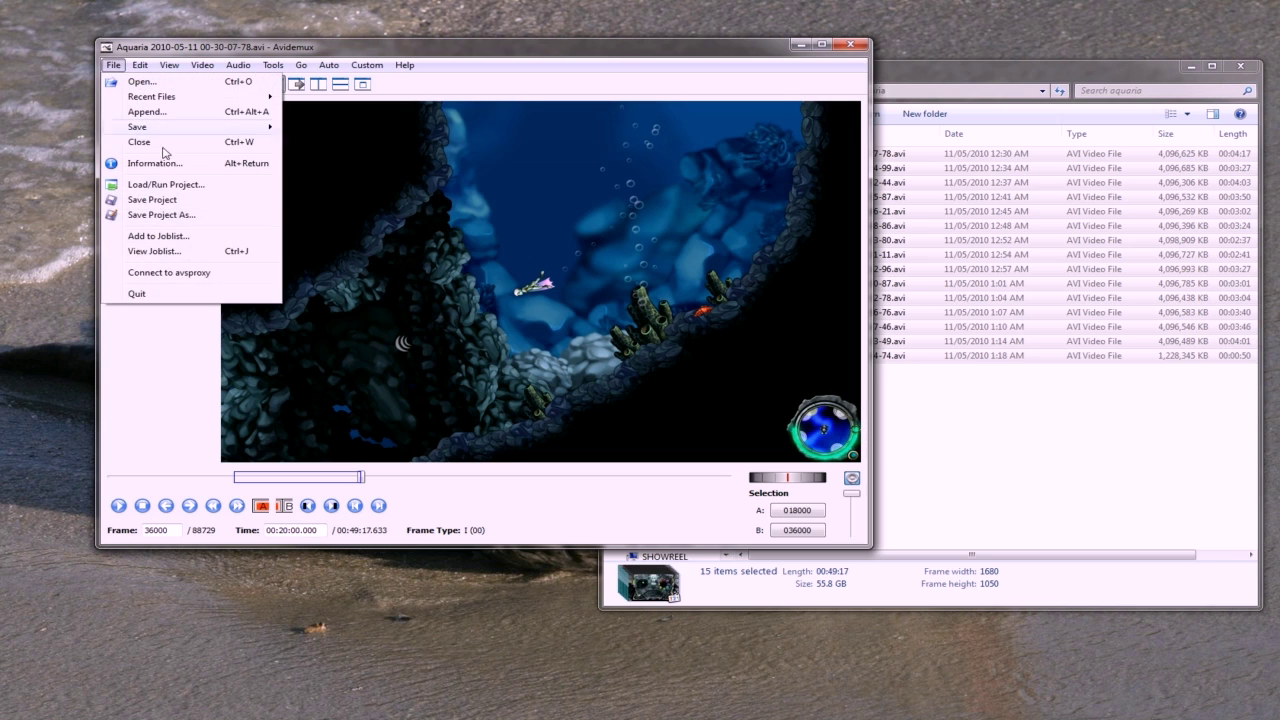
{"action": "left_click", "coordinate": [180, 236]}
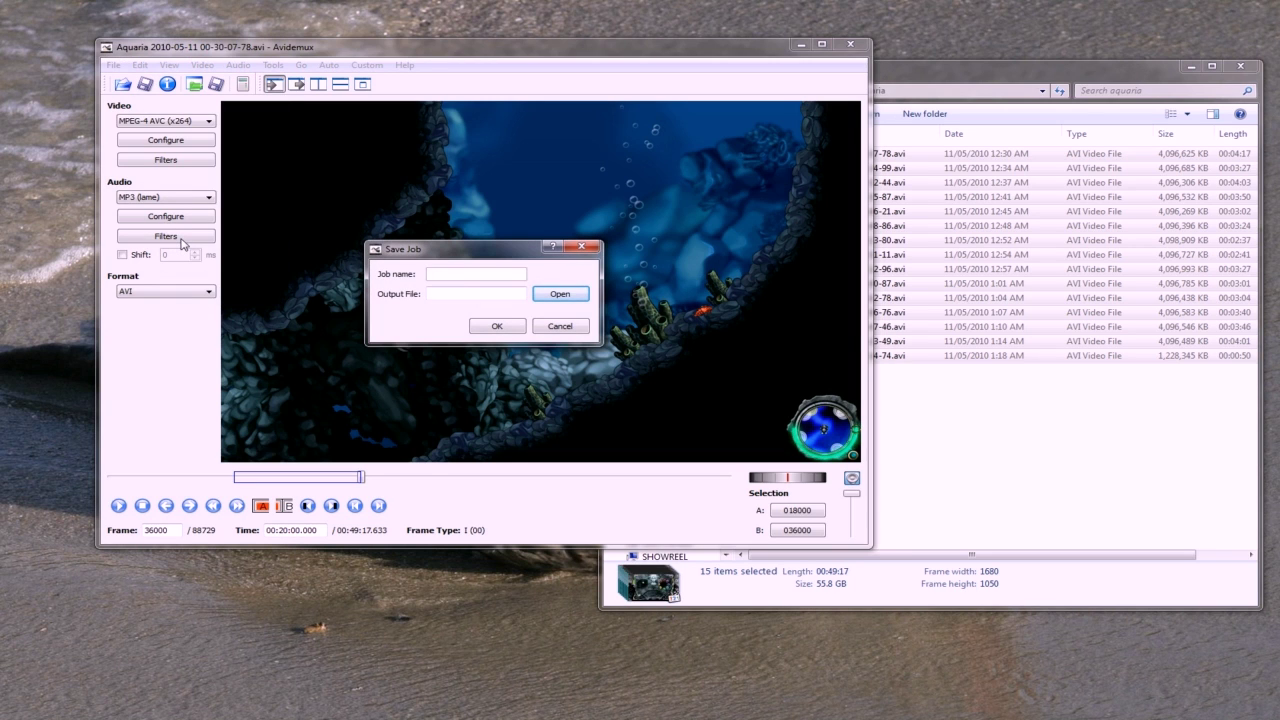
{"action": "type", "text": "2"}
{"action": "key", "text": "Tab"}
{"action": "type", "text": "D:\\tmp\\demo_01.avi"}
{"action": "key", "text": "Left"}
{"action": "key", "text": "Left"}
{"action": "key", "text": "Left"}
{"action": "key", "text": "Left"}
{"action": "key", "text": "BackSpace"}
{"action": "type", "text": "2"}
{"action": "left_click", "coordinate": [483, 325]}
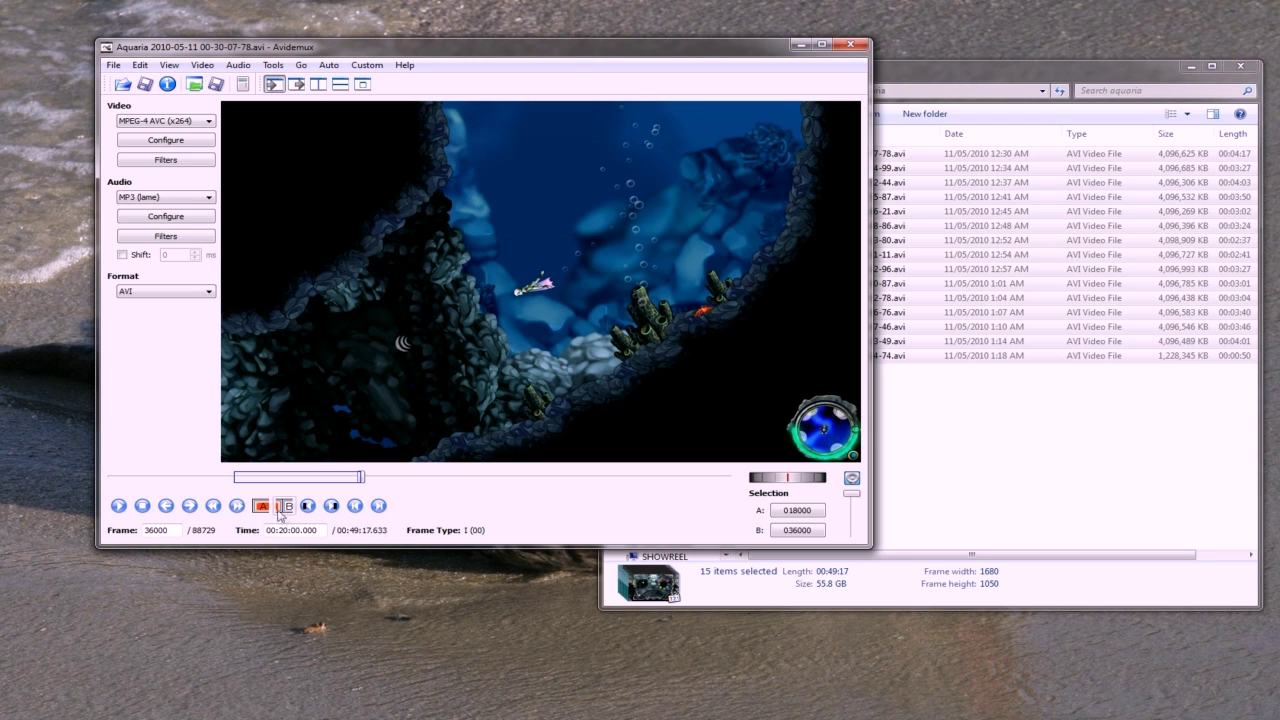
Mark frames 36000–54000 and queue job 3 to demo_03.avi
{"action": "left_click", "coordinate": [261, 505]}
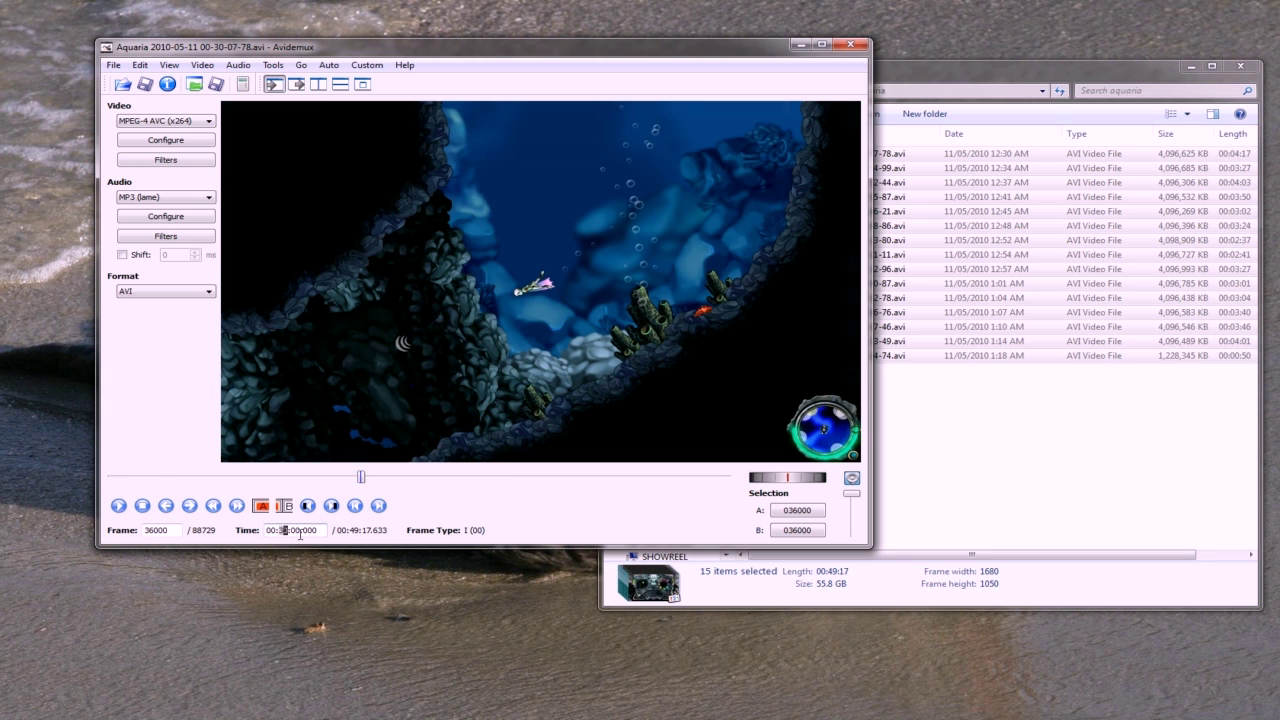
{"action": "left_click", "coordinate": [284, 505]}
{"action": "key", "text": "ctrl+j"}
{"action": "type", "text": "D:\\tmp\\demo_03.avi"}
{"action": "left_click", "coordinate": [500, 326]}
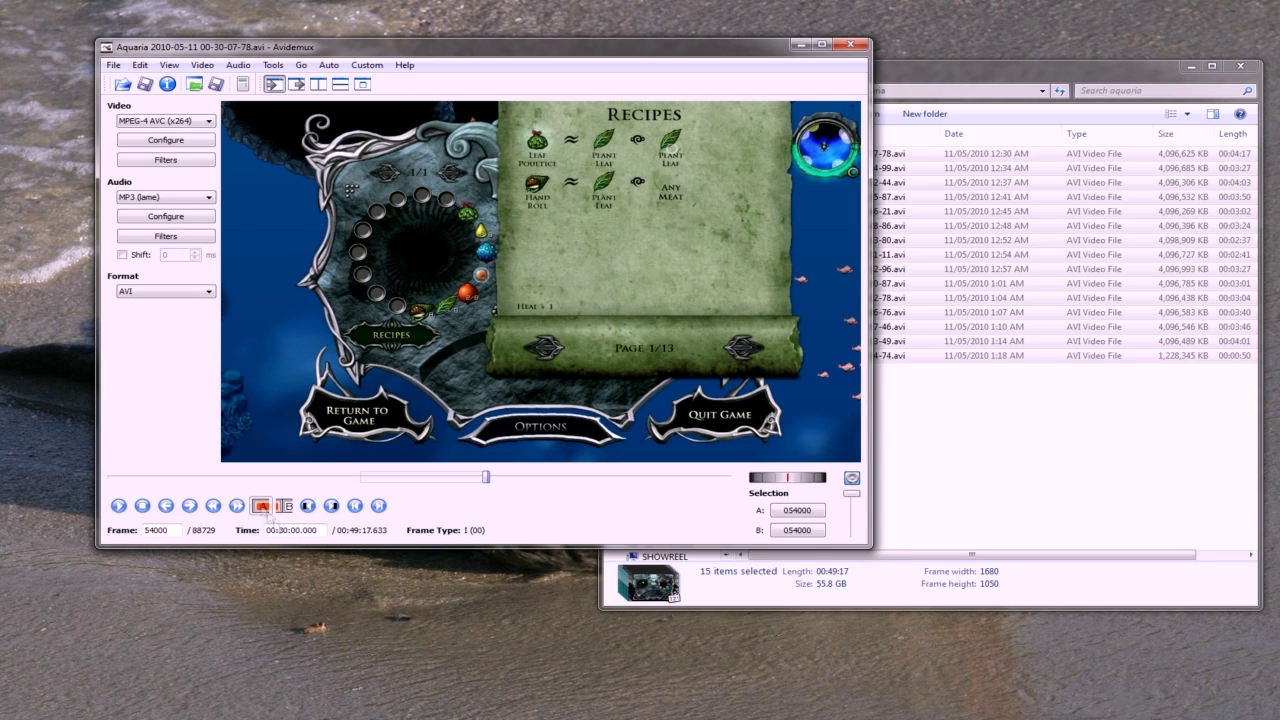
Mark frames 54000–72000 and queue job 4 to demo_04.avi
{"action": "left_click", "coordinate": [261, 505]}
{"action": "key", "text": "Up"}
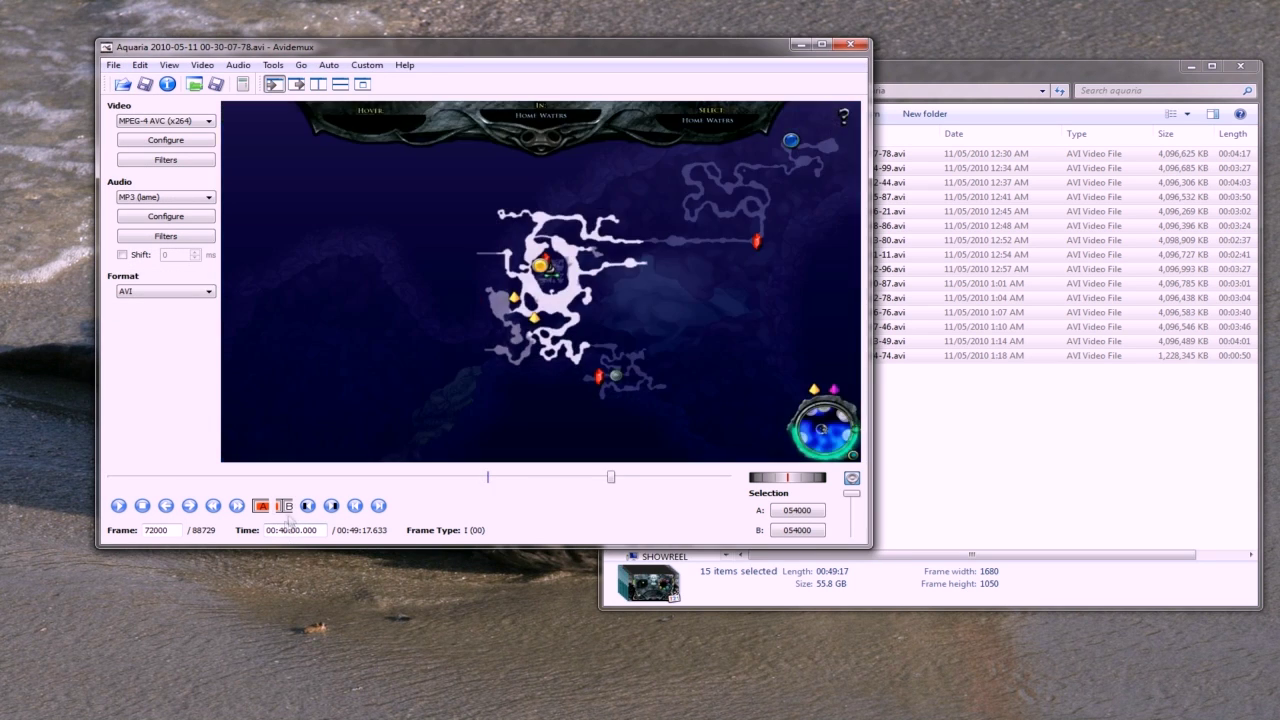
{"action": "left_click", "coordinate": [284, 505]}
{"action": "key", "text": "alt+f"}
{"action": "left_click", "coordinate": [174, 246]}
{"action": "key", "text": "ctrl+v"}
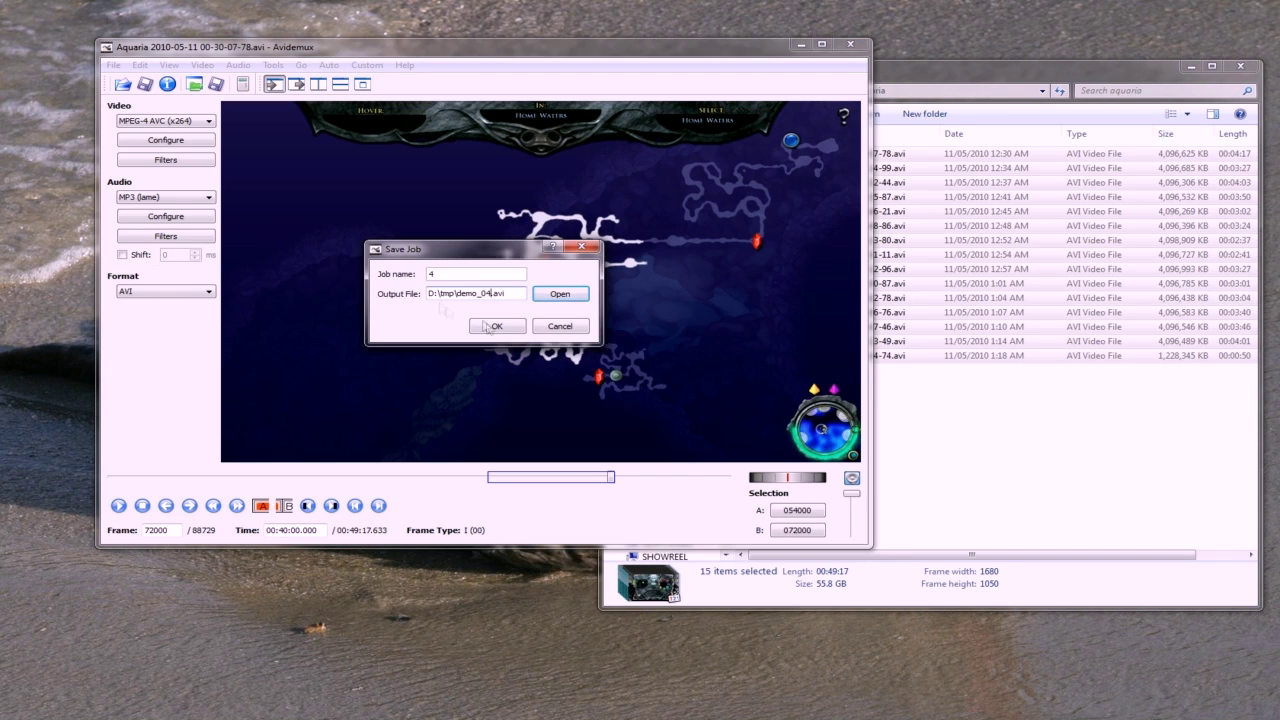
{"action": "left_click", "coordinate": [493, 324]}
Mark the final chunk from frame 72000 to the last frame, 88729
{"action": "key", "text": "bracketleft"}
{"action": "key", "text": "End"}
{"action": "key", "text": "bracketright"}
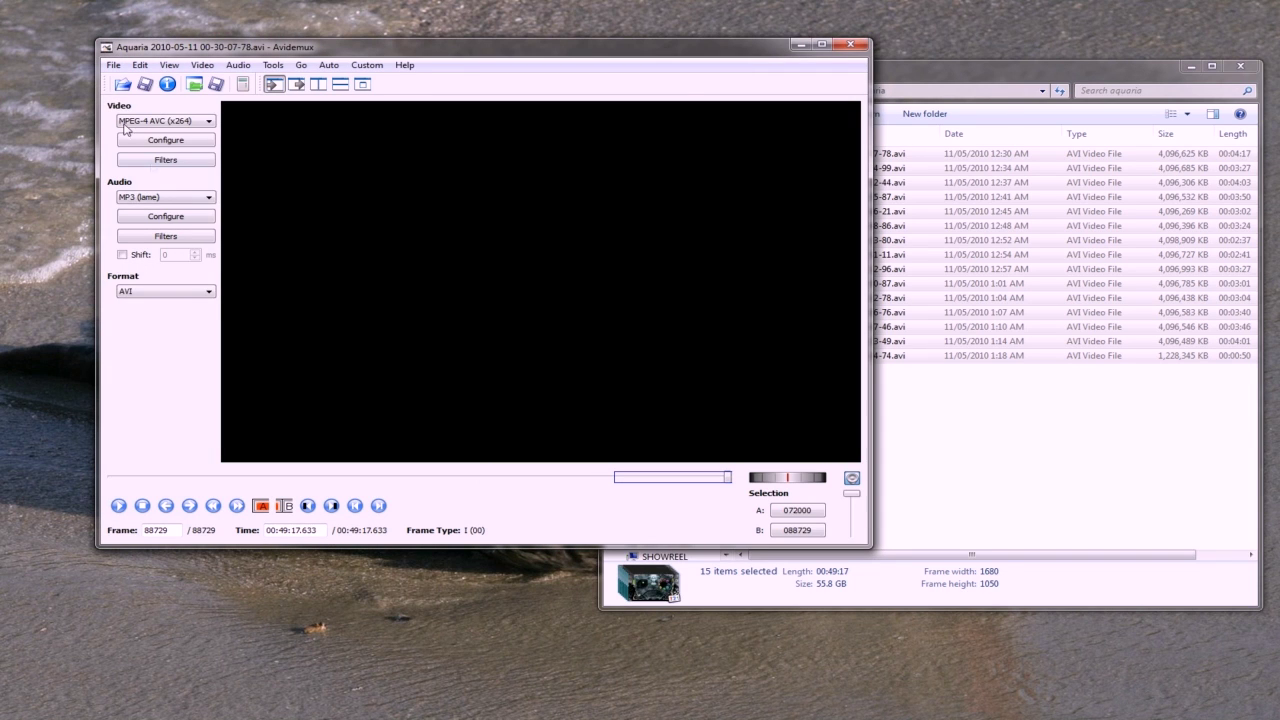
{"action": "left_click", "coordinate": [113, 65]}
Check the five Ready jobs 1.js–5.js, then move the preview to frame 84340
{"action": "left_click", "coordinate": [196, 256]}
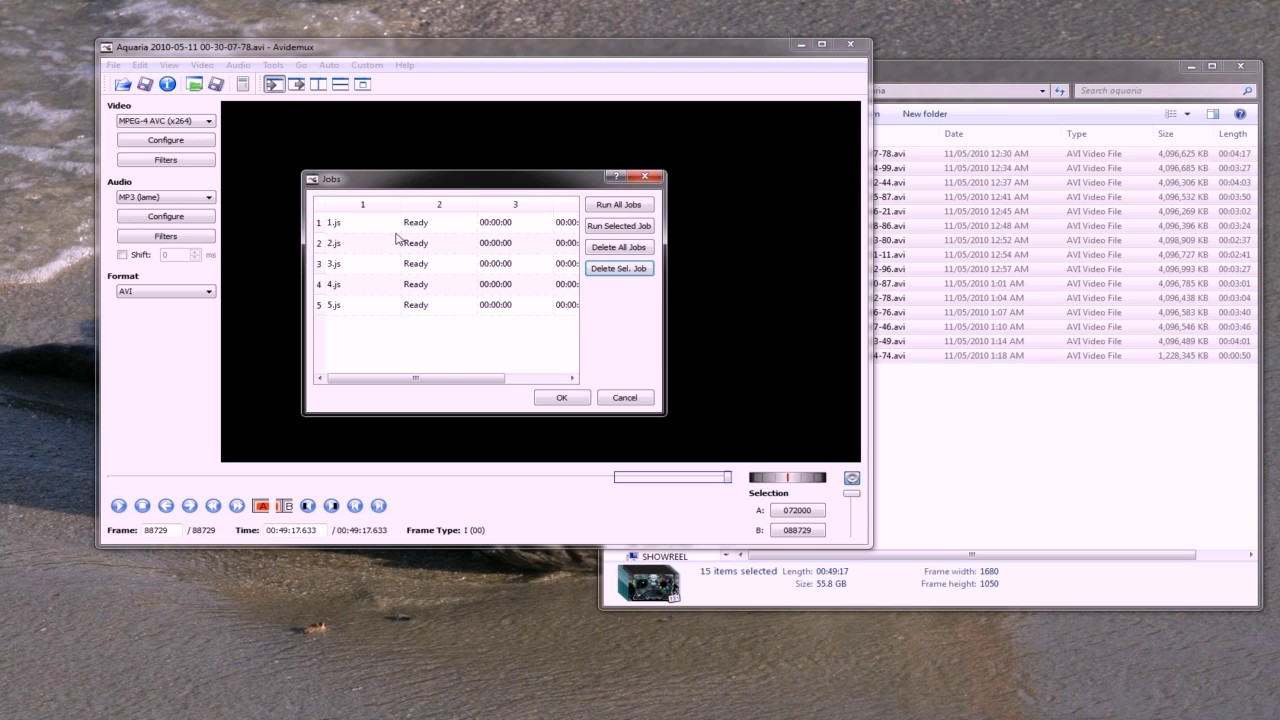
{"action": "left_click", "coordinate": [646, 178]}
{"action": "left_click_drag", "start_coordinate": [729, 477], "coordinate": [693, 481]}
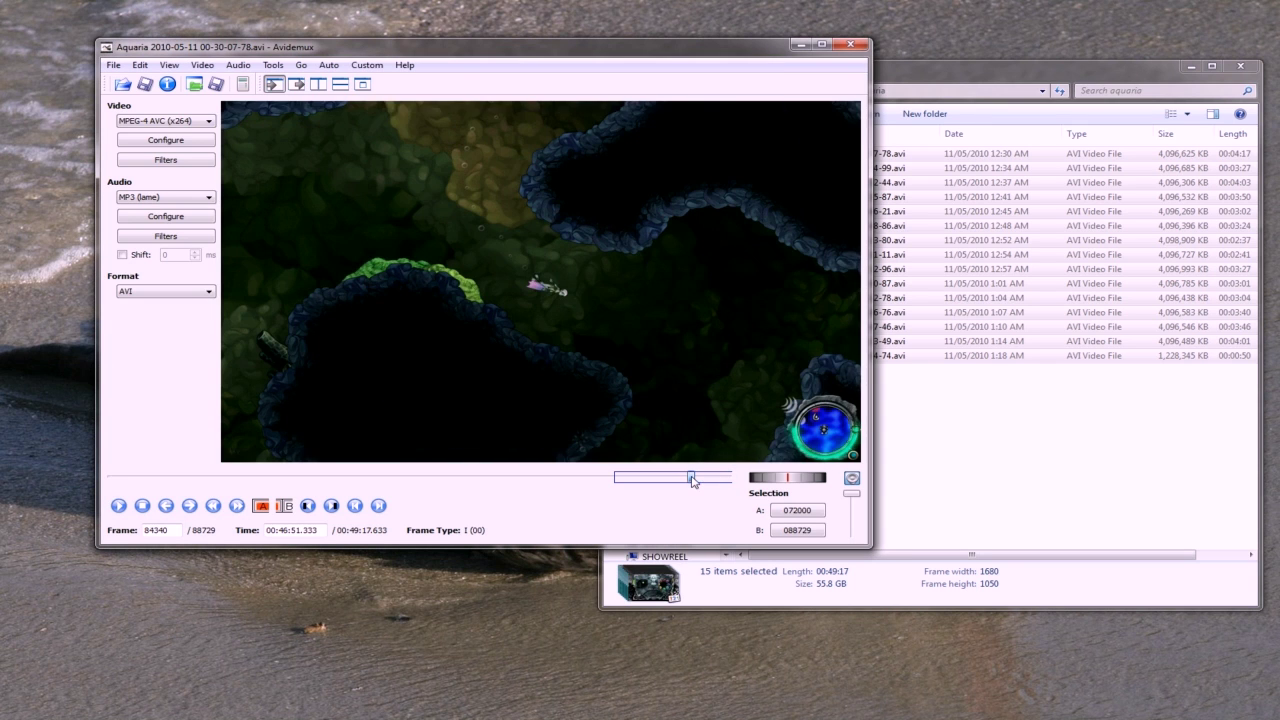
Set marker A at frame 84340 and marker B at the last frame, 88729
{"action": "left_click", "coordinate": [263, 507]}
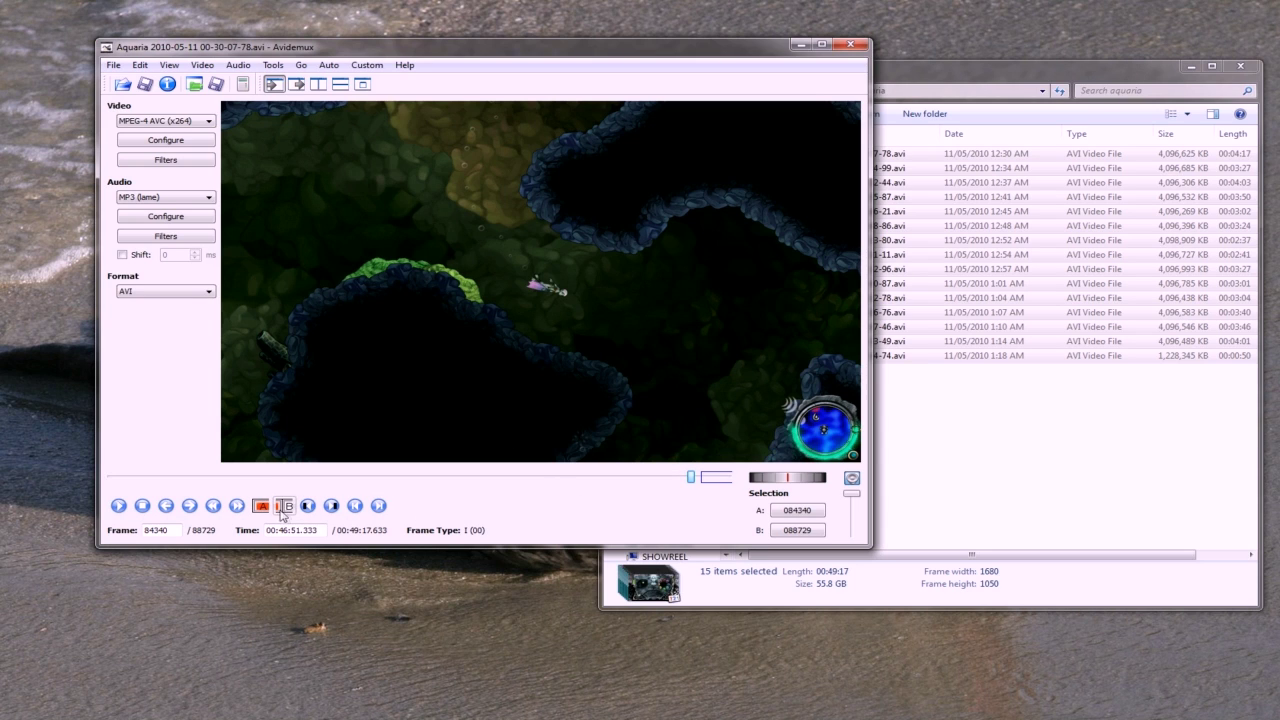
{"action": "left_click", "coordinate": [283, 507]}
{"action": "left_click", "coordinate": [378, 507]}
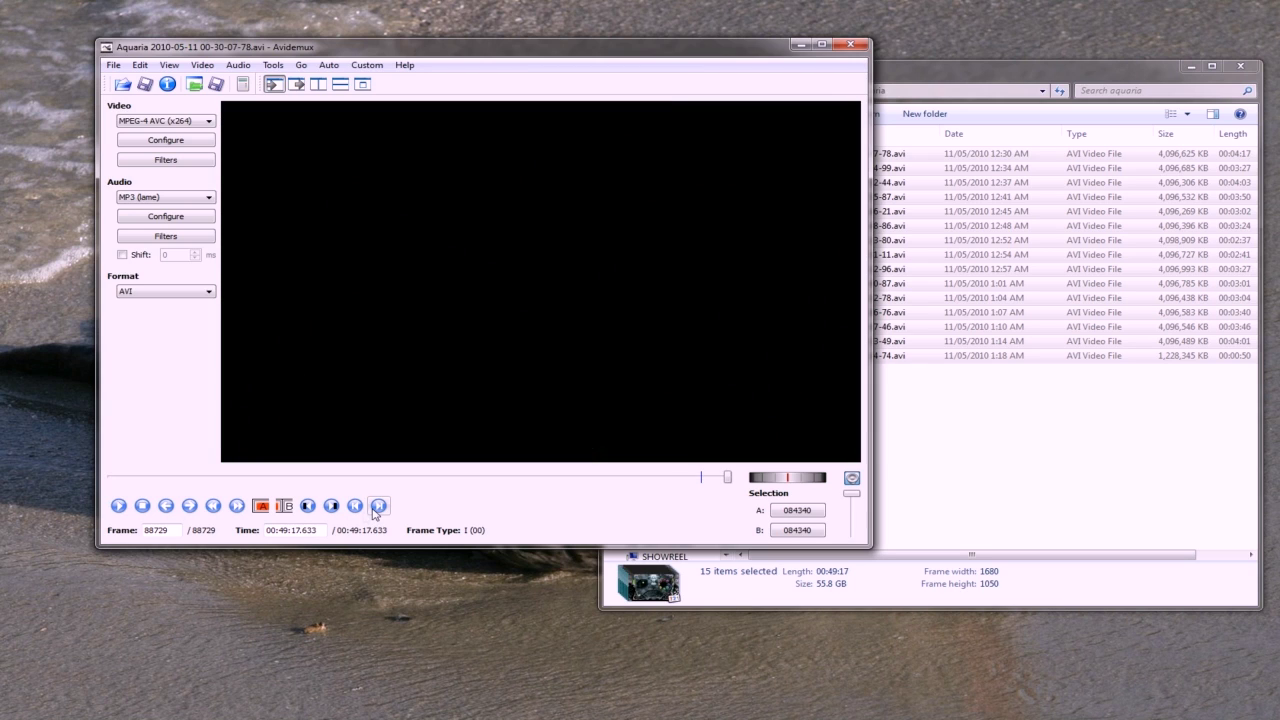
{"action": "left_click", "coordinate": [284, 506]}
Run all five queued jobs from File > View Joblist
{"action": "left_click", "coordinate": [114, 66]}
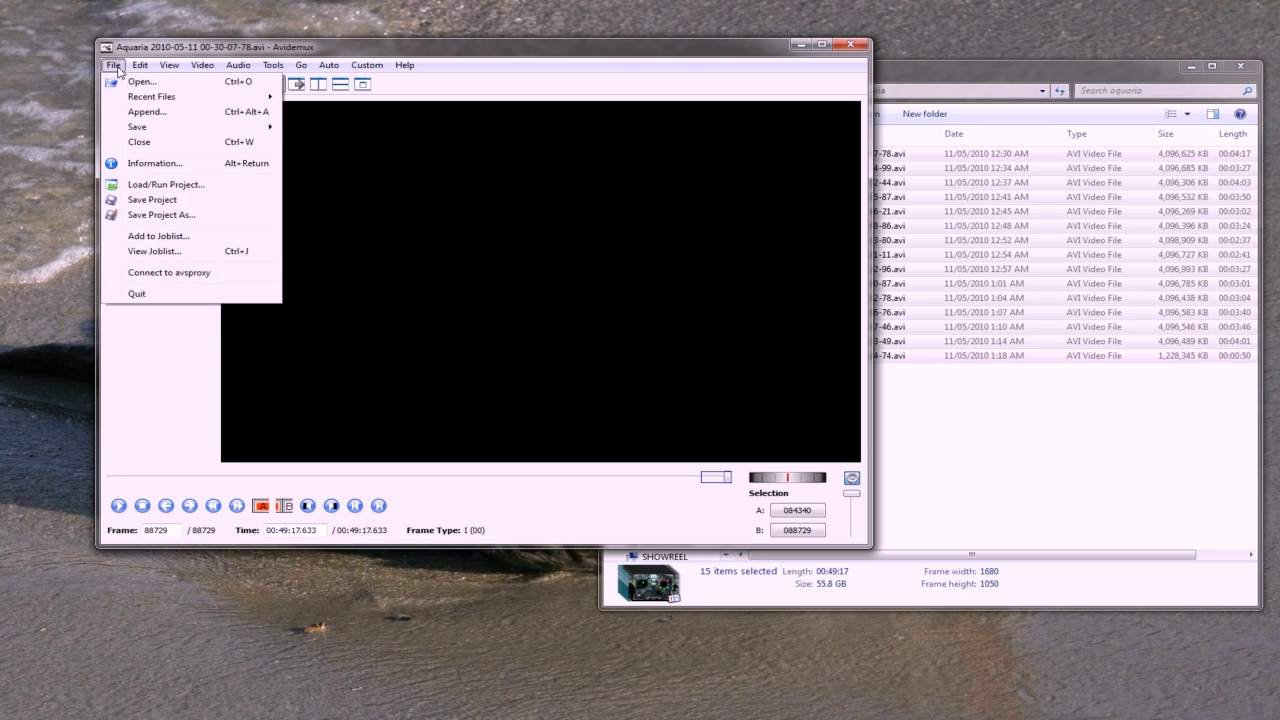
{"action": "left_click", "coordinate": [190, 257]}
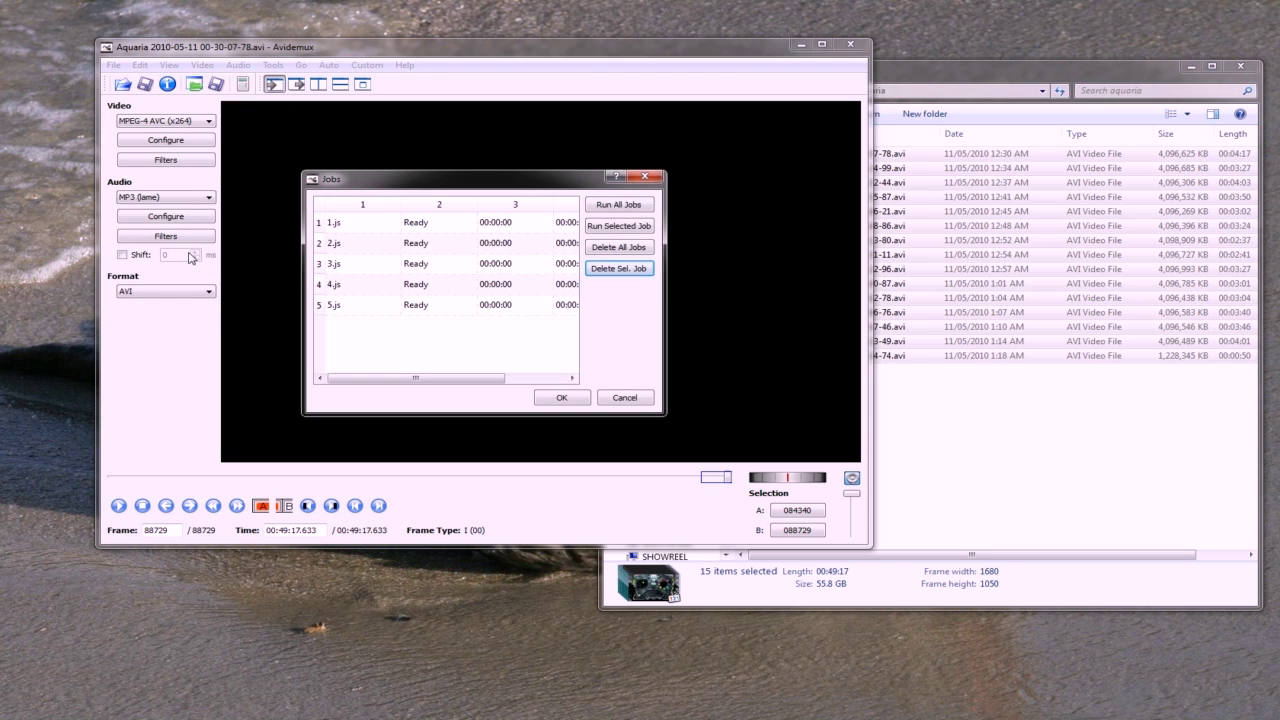
{"action": "left_click", "coordinate": [615, 205]}
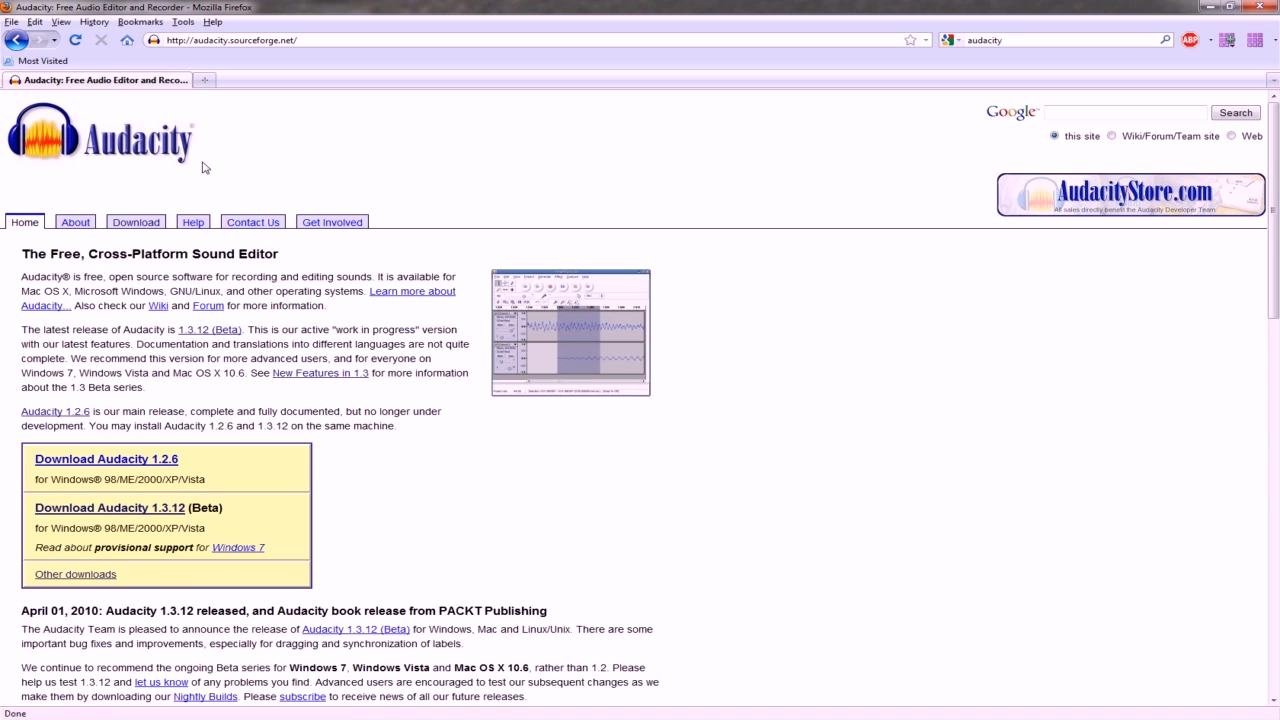
Open the Audacity Download page and compare the 1.3 Series (Beta) and 1.2 Series headings
{"action": "left_click", "coordinate": [131, 227]}
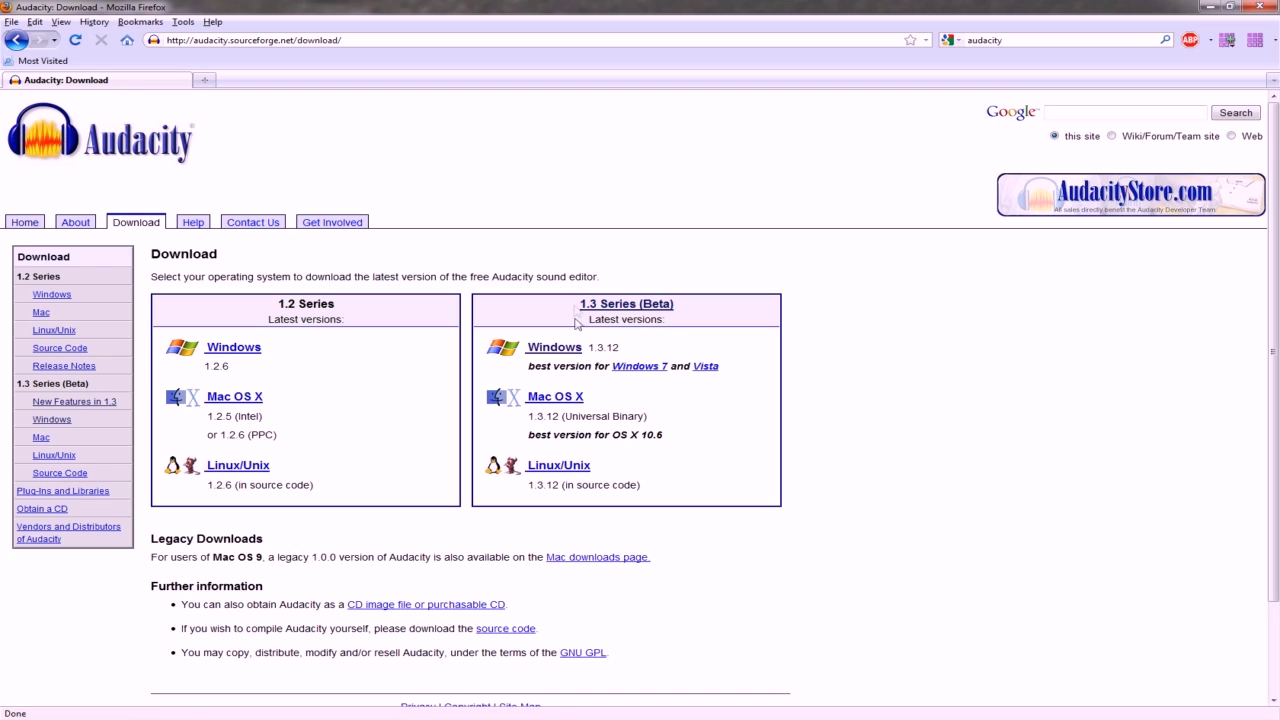
{"action": "left_click_drag", "start_coordinate": [578, 310], "coordinate": [680, 312]}
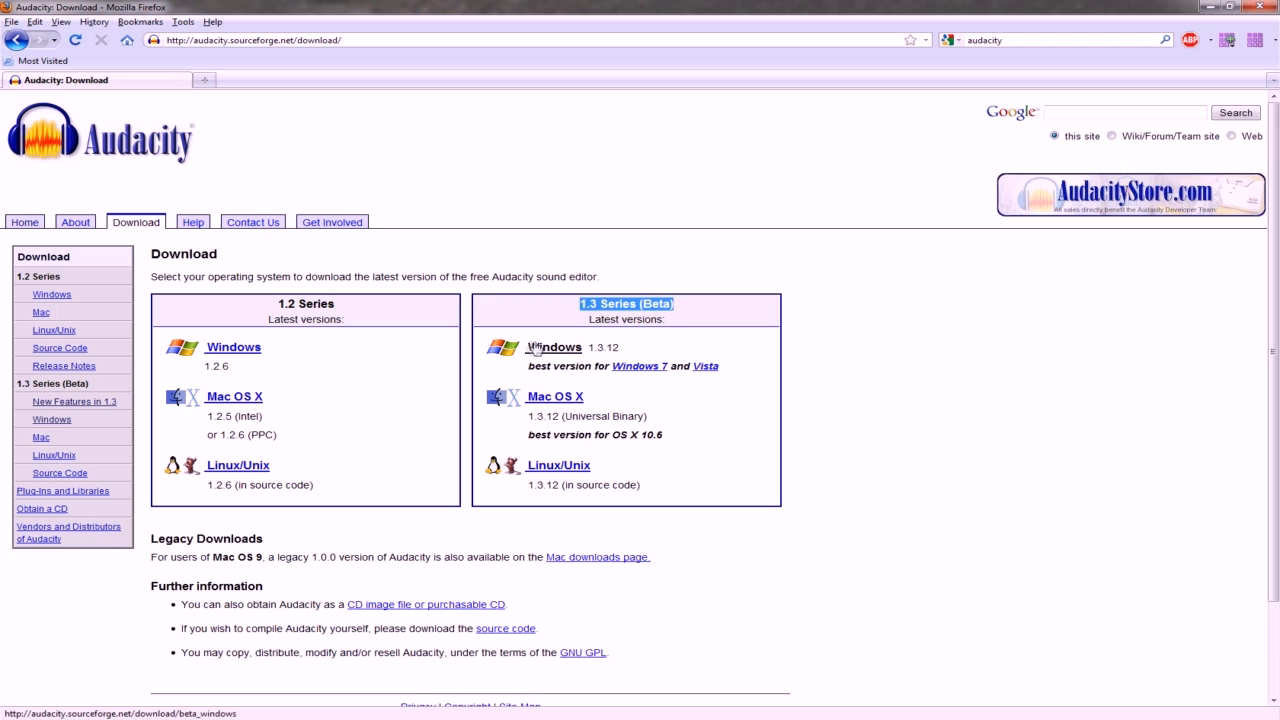
{"action": "left_click_drag", "start_coordinate": [276, 304], "coordinate": [305, 304]}
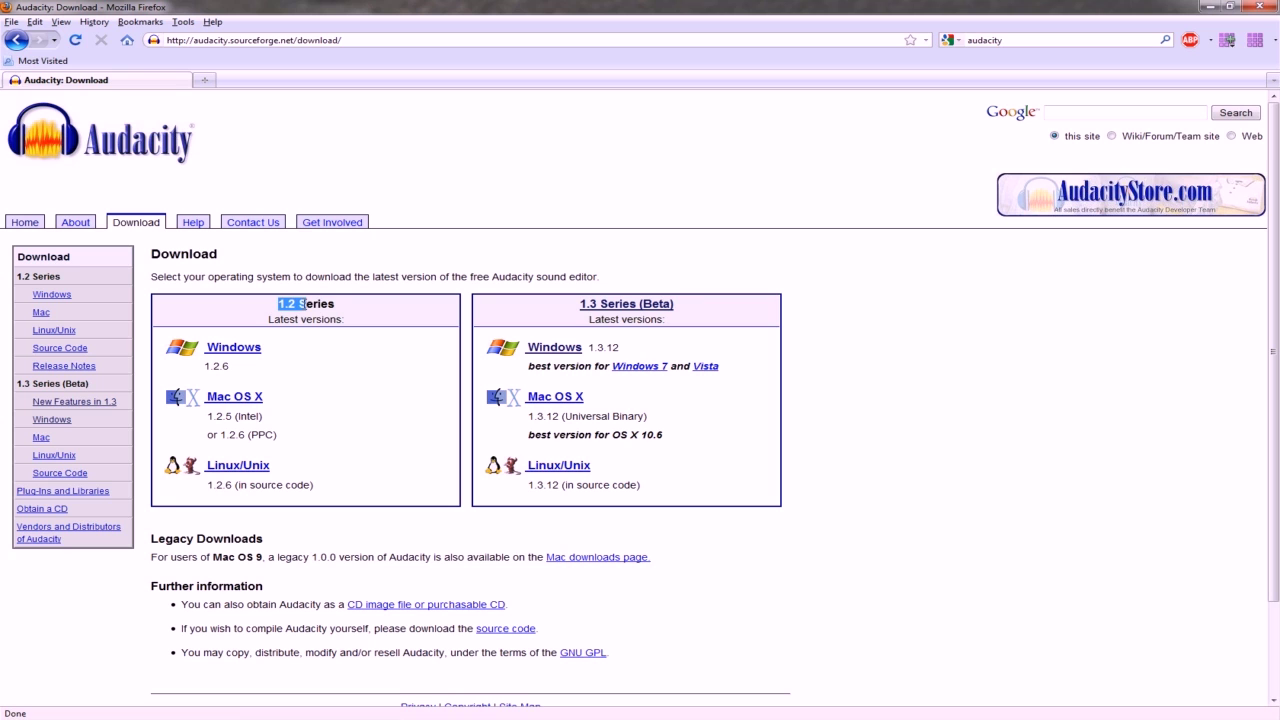
{"action": "left_click", "coordinate": [845, 318]}
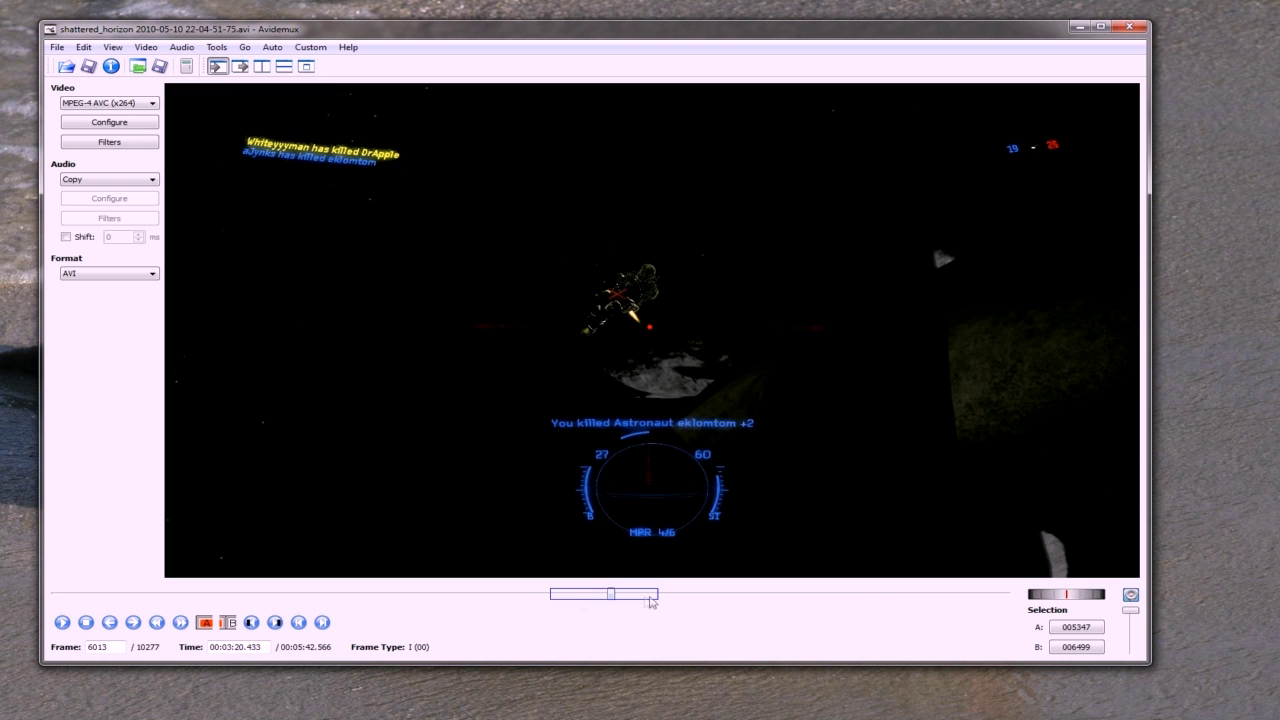
Scrub the Shattered Horizon clip back to frame 5536 at 00:03:04.533
{"action": "mouse_move", "coordinate": [611, 596]}
{"action": "left_mouse_down"}
{"action": "mouse_move", "coordinate": [582, 598]}
{"action": "mouse_move", "coordinate": [606, 600]}
{"action": "left_mouse_up"}
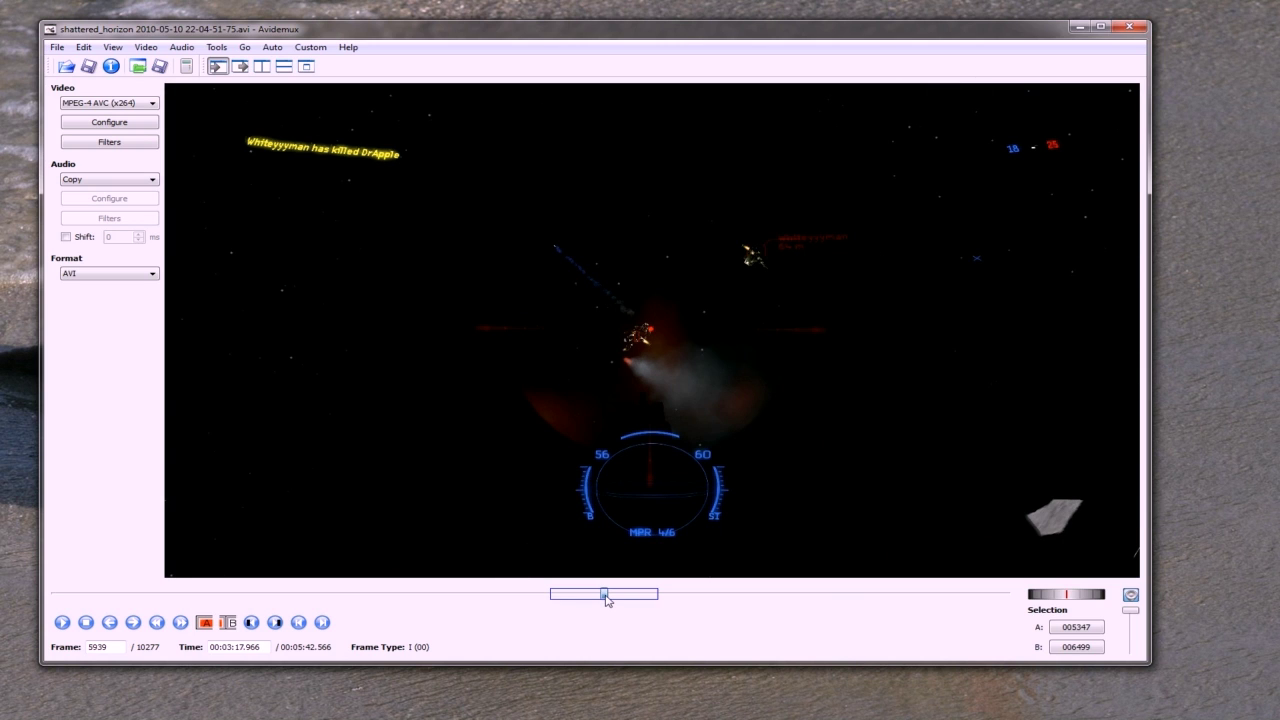
{"action": "left_click_drag", "start_coordinate": [606, 598], "coordinate": [566, 600]}
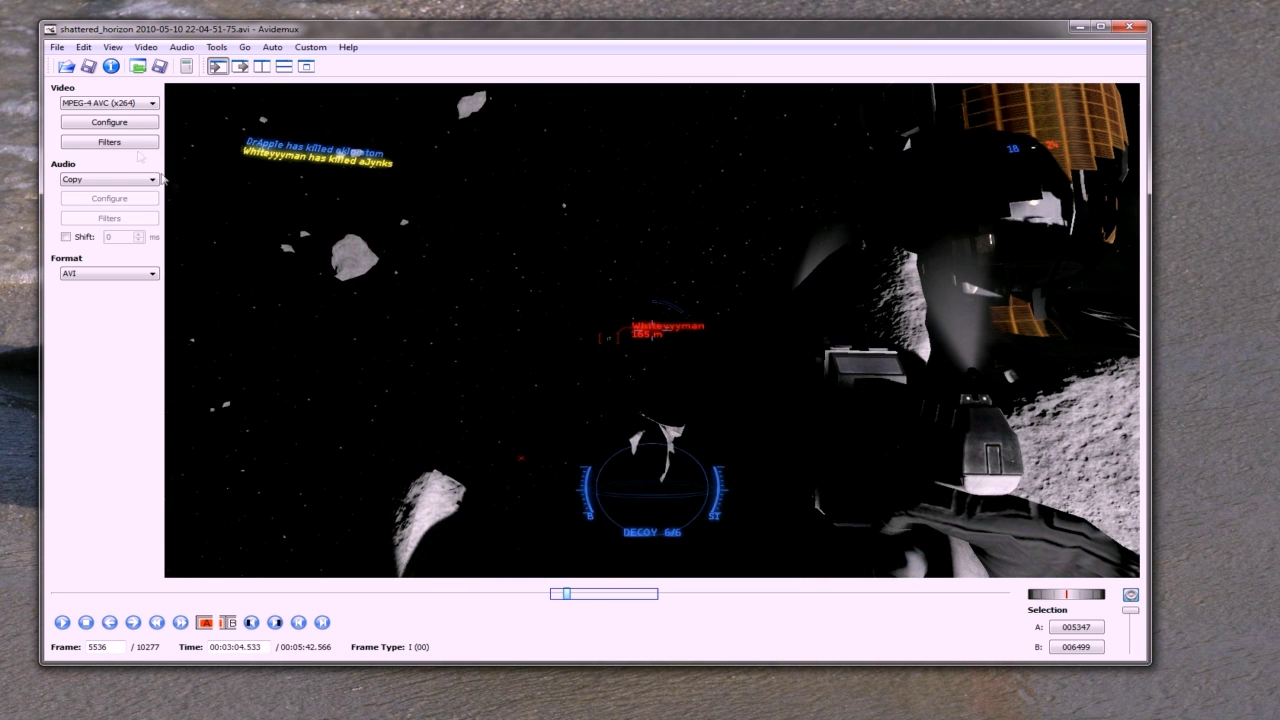
Add a Colors > Contrast filter with brightness 20 and contrast 1.10 to brighten the footage
{"action": "left_click", "coordinate": [109, 142]}
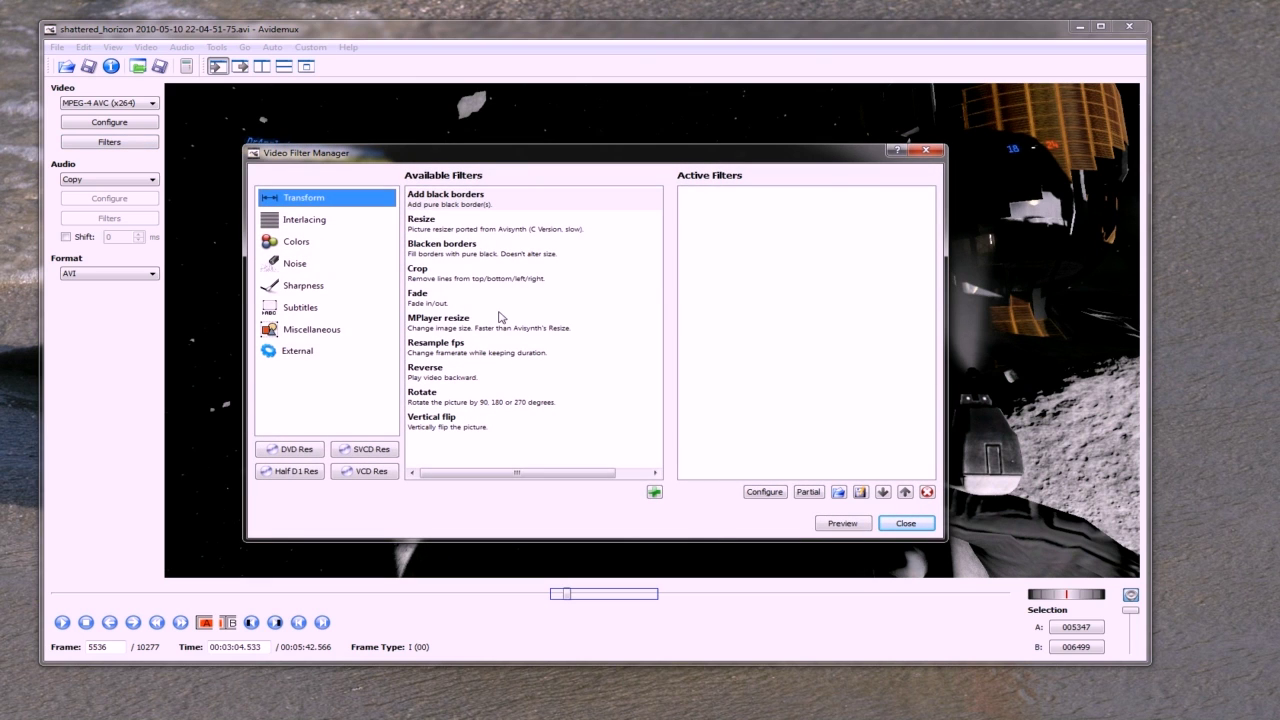
{"action": "left_click", "coordinate": [304, 246]}
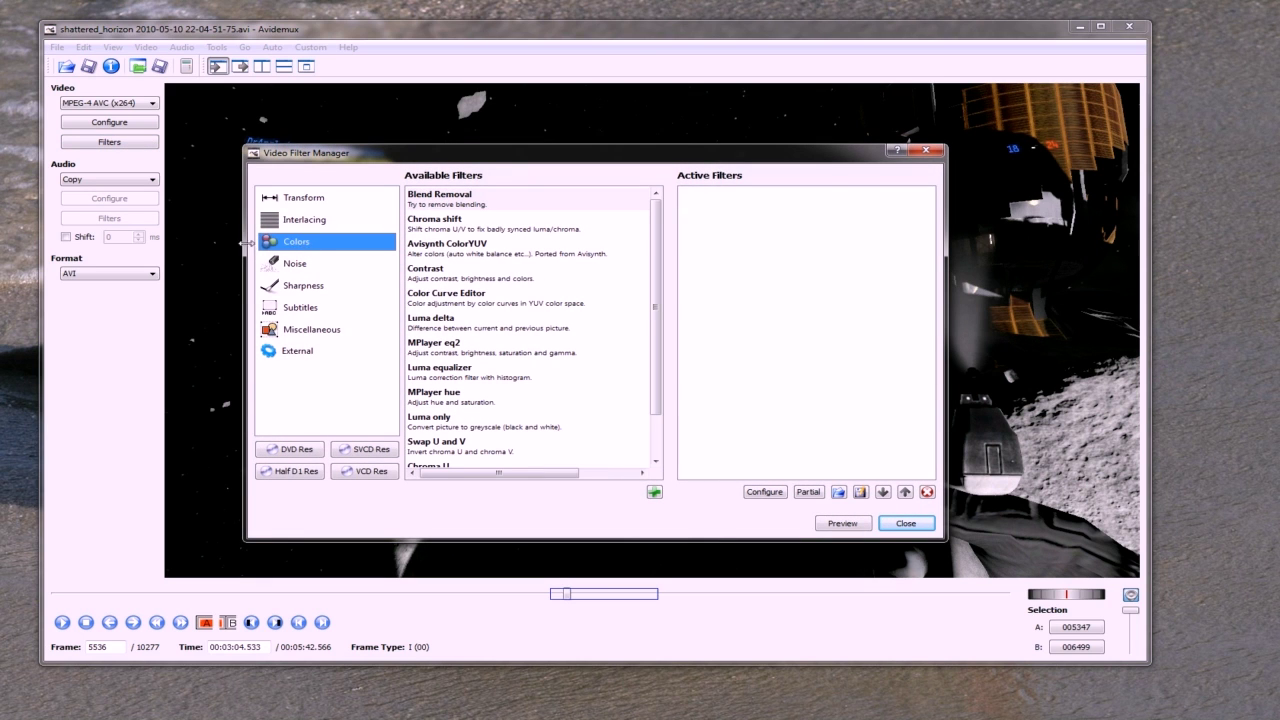
{"action": "double_click", "coordinate": [438, 274]}
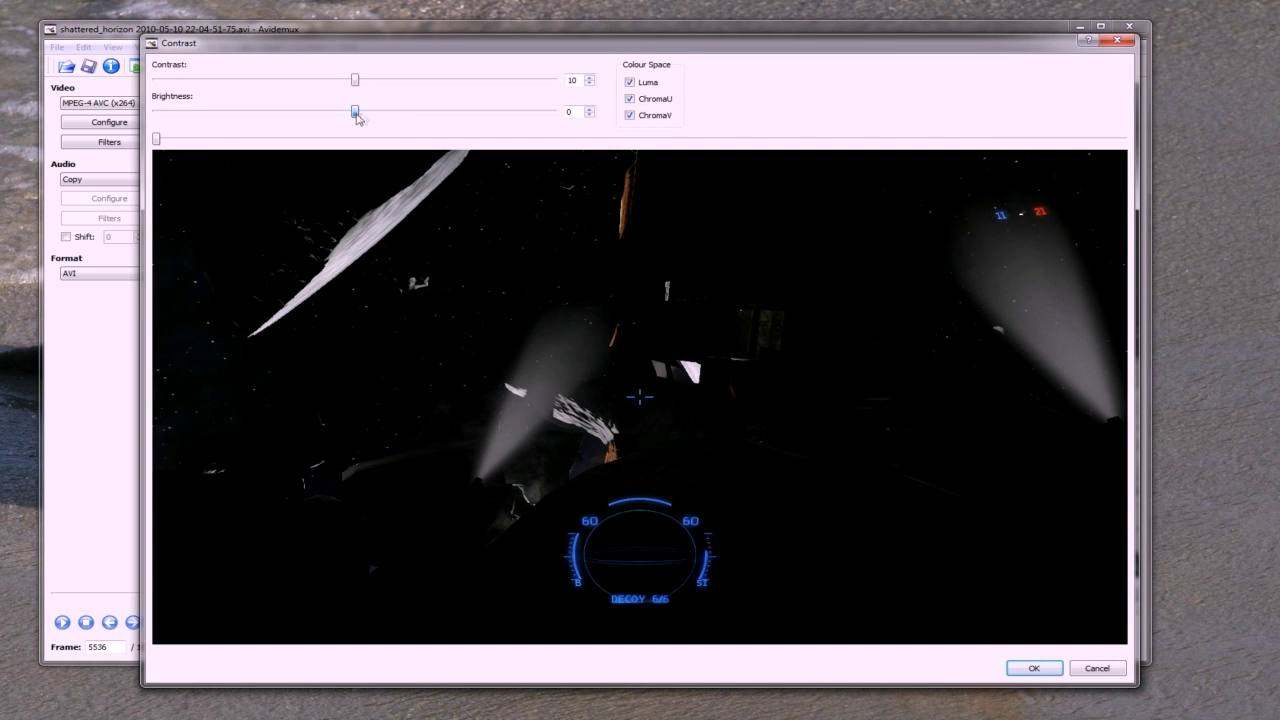
{"action": "left_click_drag", "start_coordinate": [358, 118], "coordinate": [388, 117]}
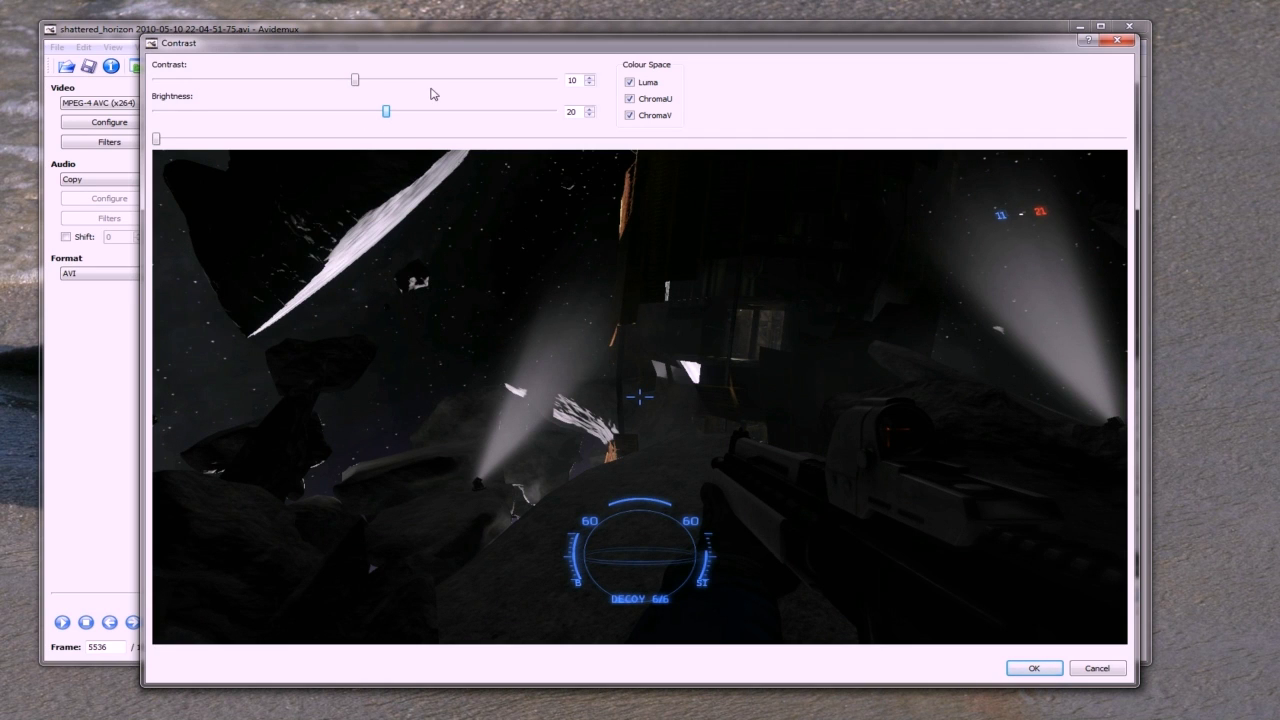
{"action": "left_click", "coordinate": [589, 77]}
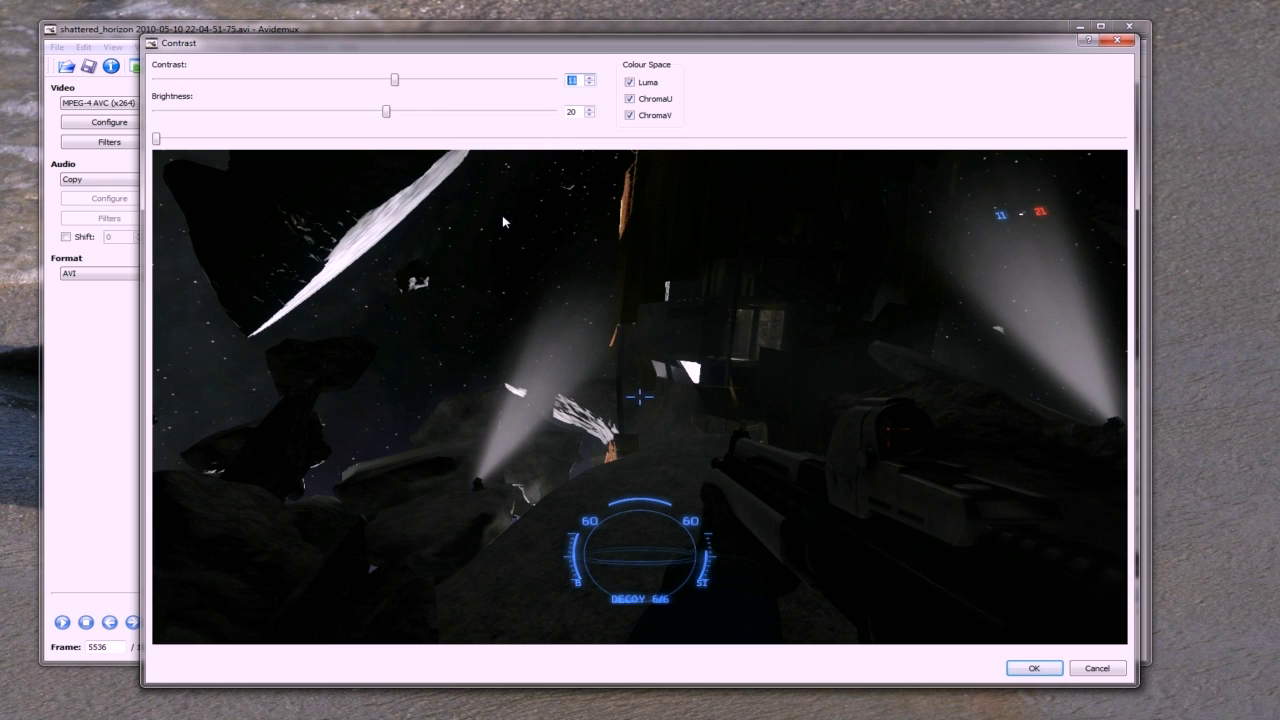
{"action": "left_click", "coordinate": [1034, 669]}
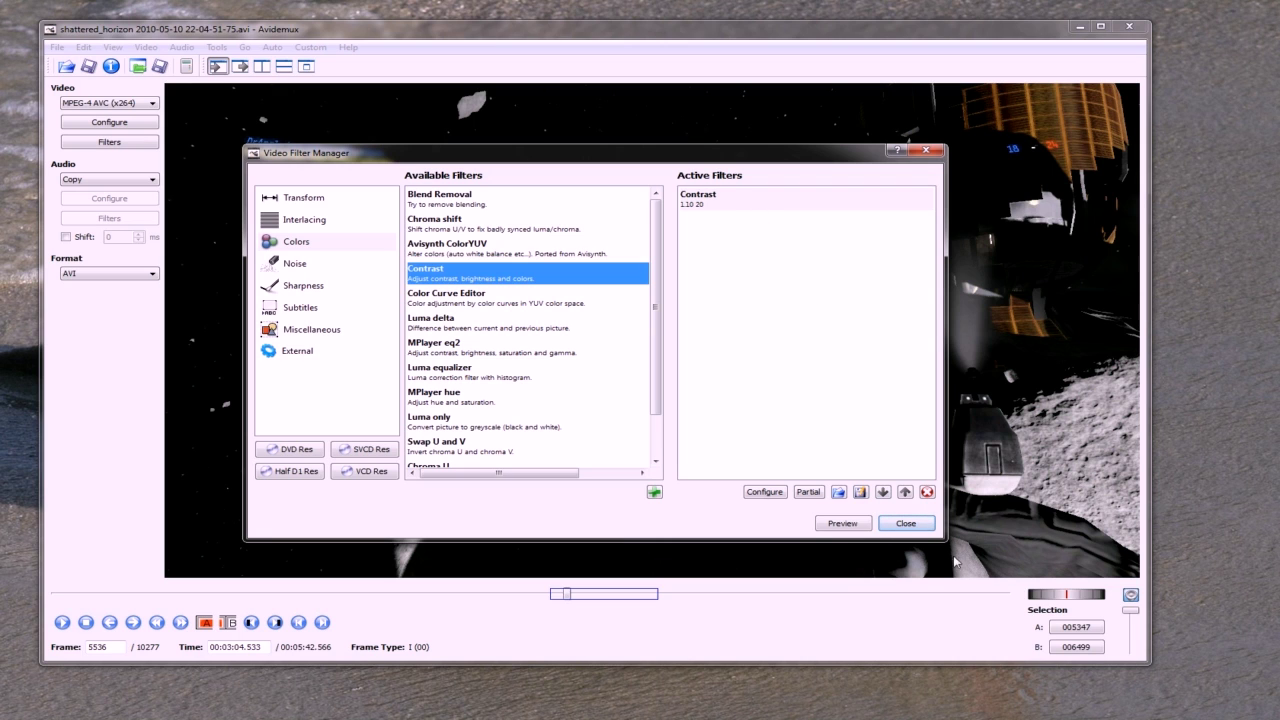
{"action": "left_click", "coordinate": [903, 524]}
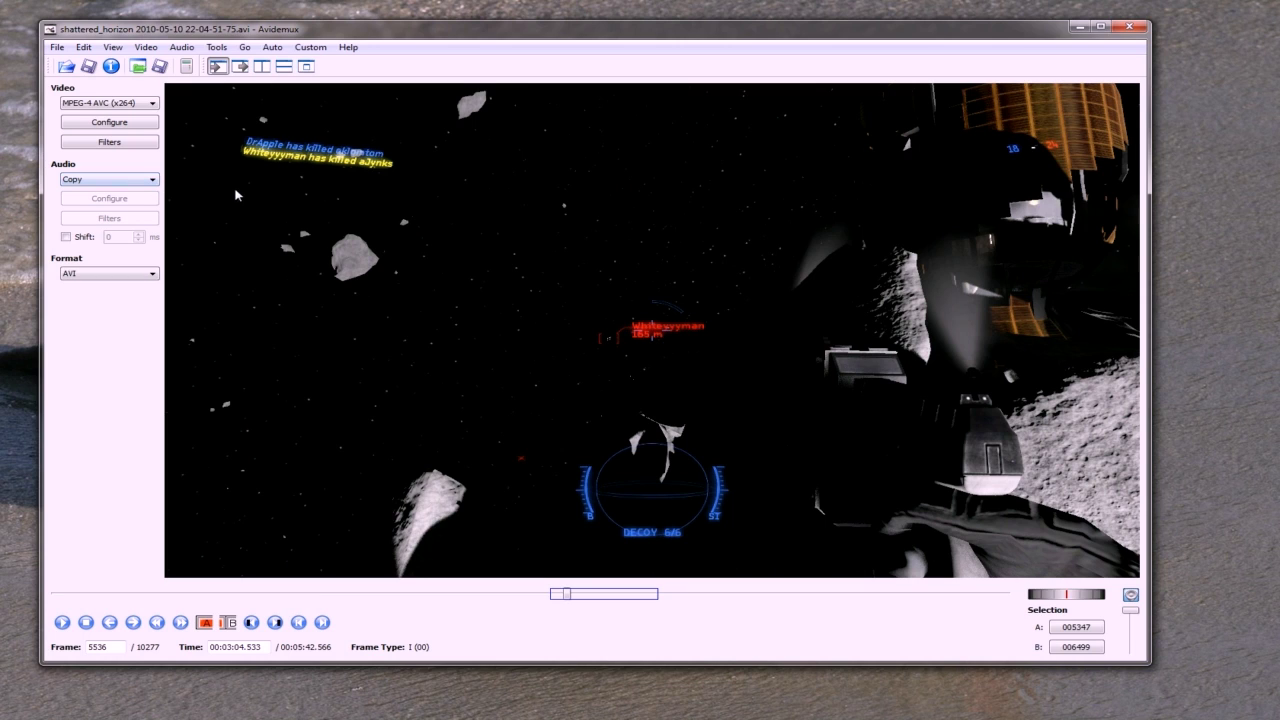
Confirm the x264 two-pass 2500 kbit/s settings unchanged and bring up the File menu's save options
{"action": "left_click", "coordinate": [110, 122]}
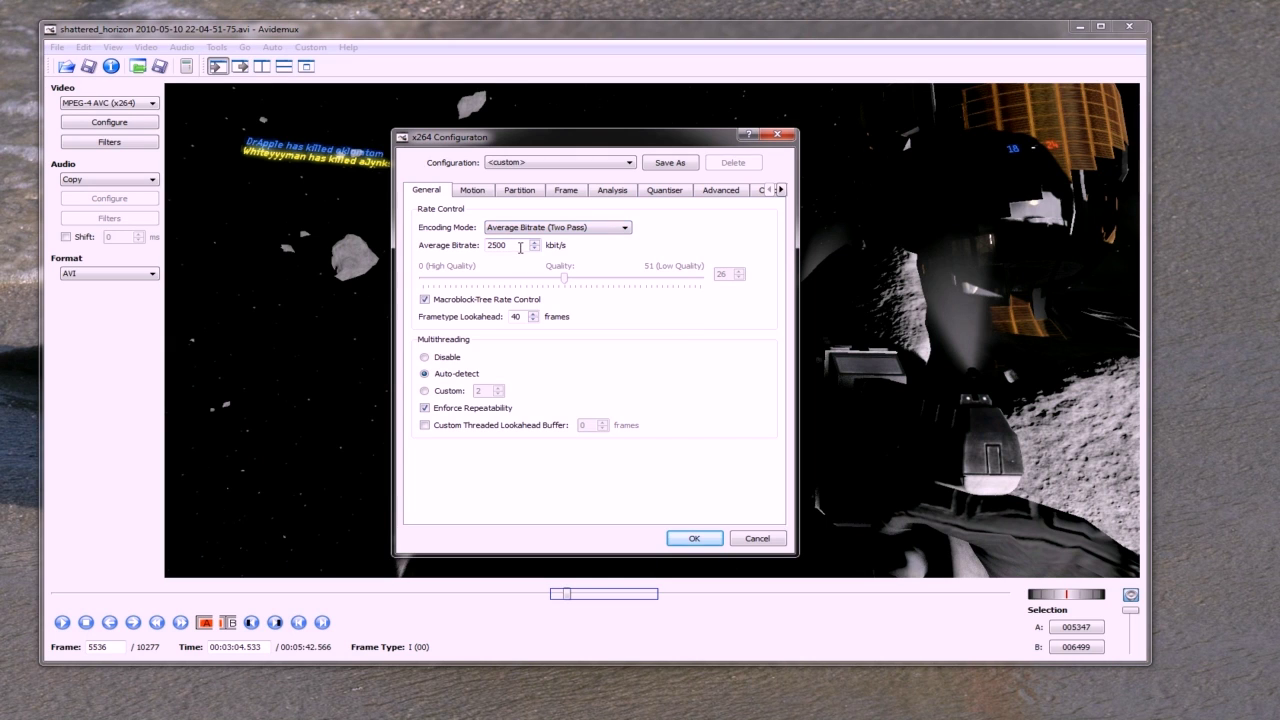
{"action": "left_click", "coordinate": [695, 539]}
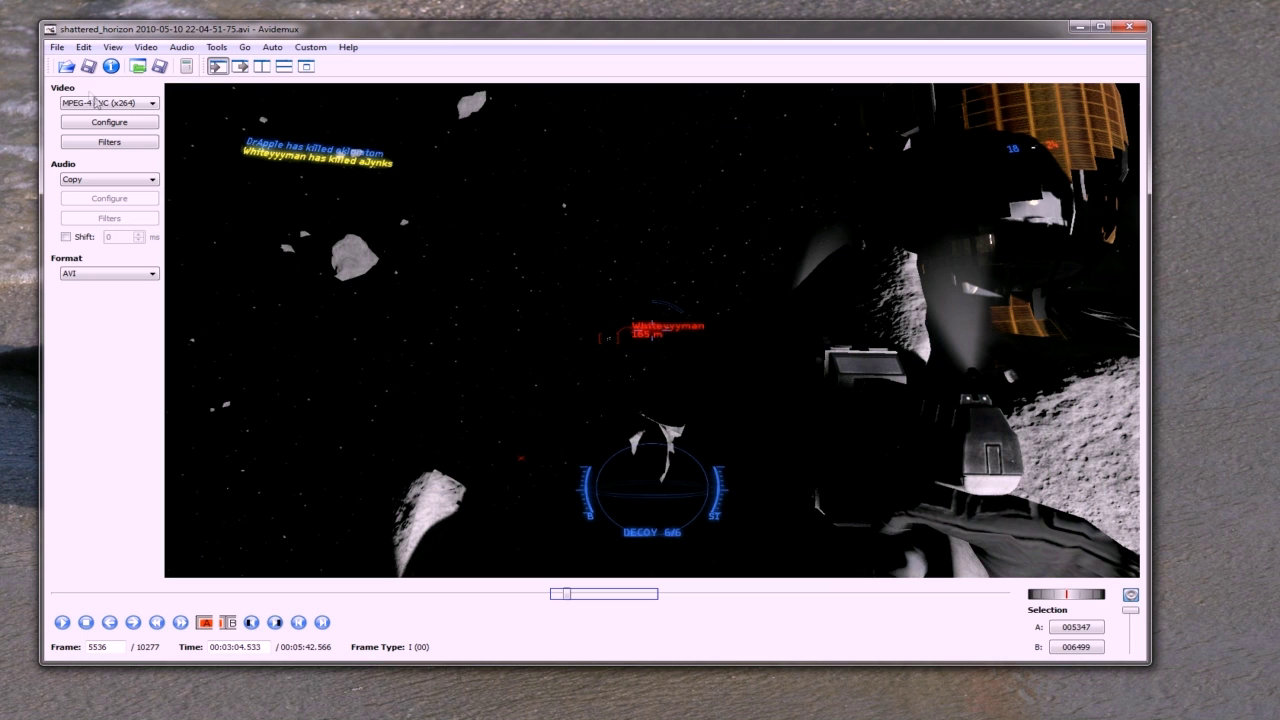
{"action": "left_click", "coordinate": [57, 47]}
Encode the brightened clip and save it as demo.avi, acknowledging the completion message
{"action": "mouse_move", "coordinate": [113, 112]}
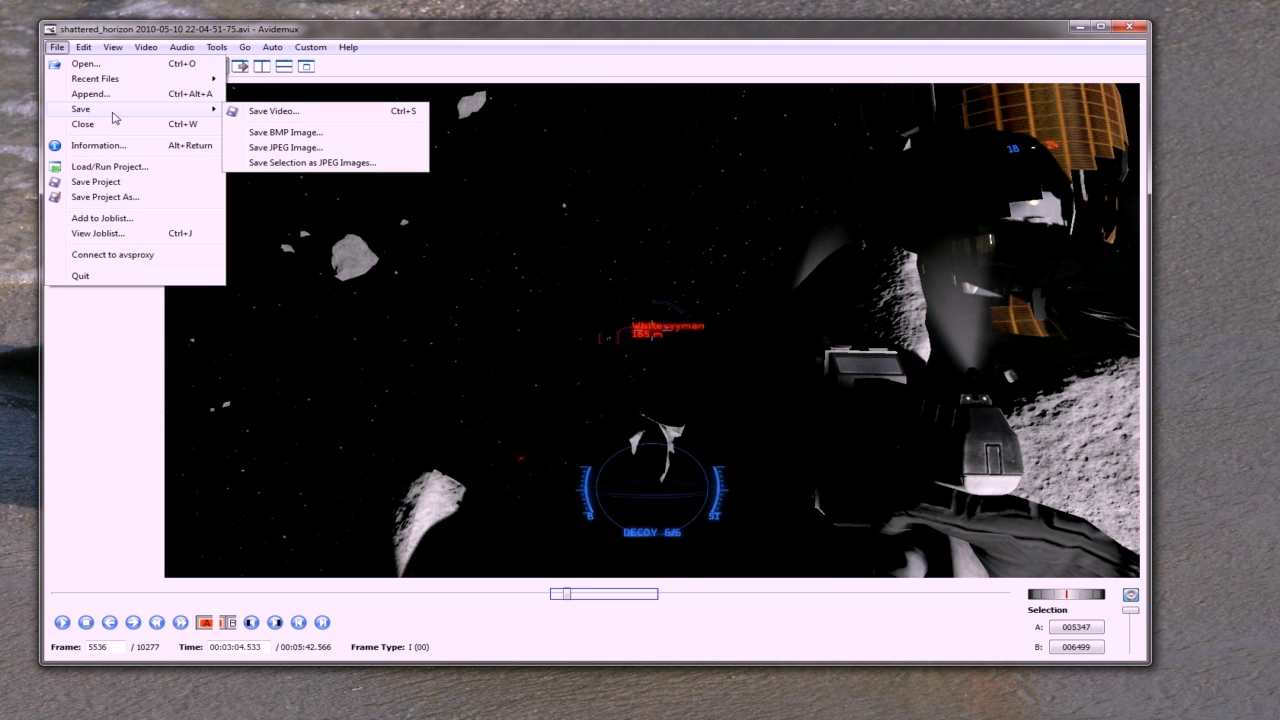
{"action": "left_click", "coordinate": [293, 117]}
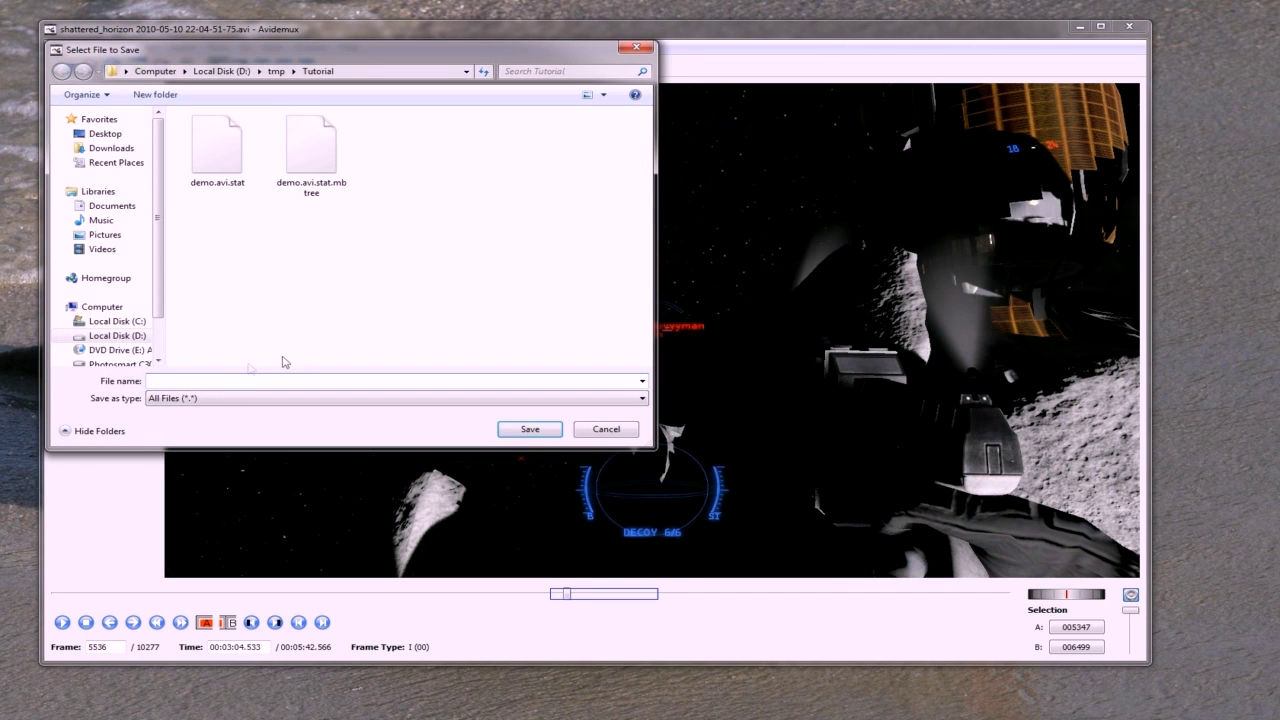
{"action": "type", "text": "demo.avi"}
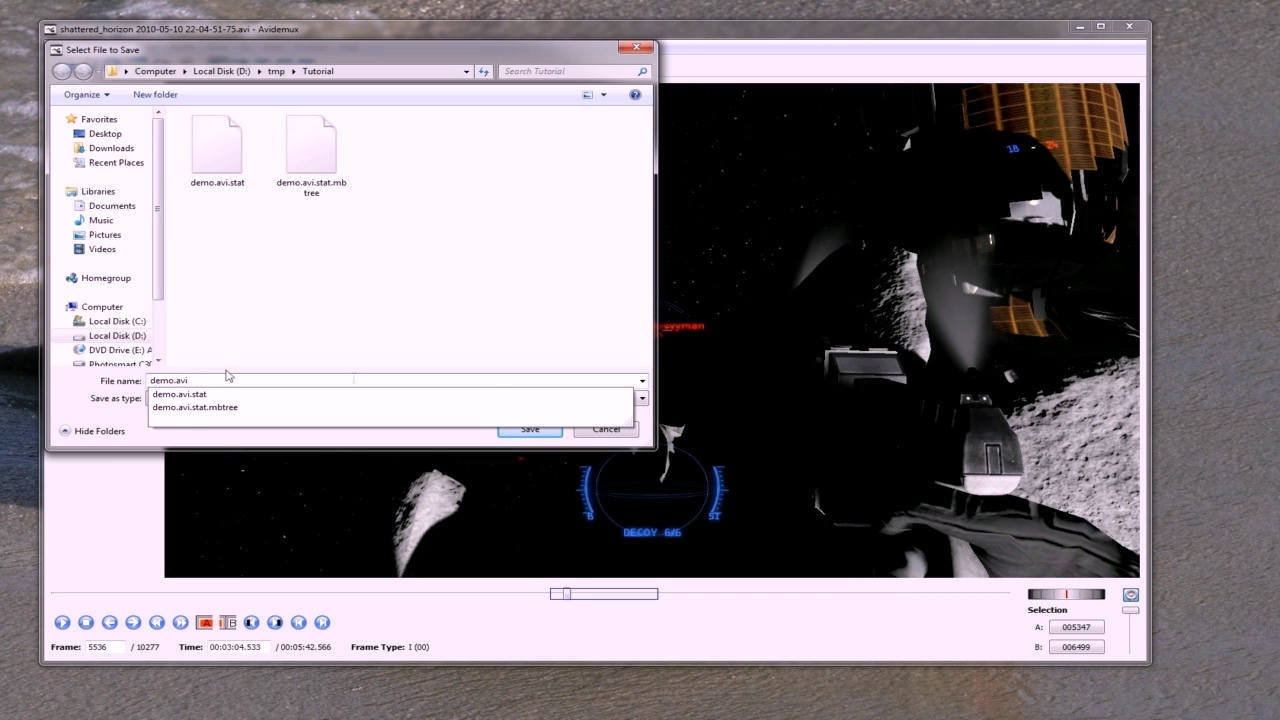
{"action": "left_click", "coordinate": [514, 386]}
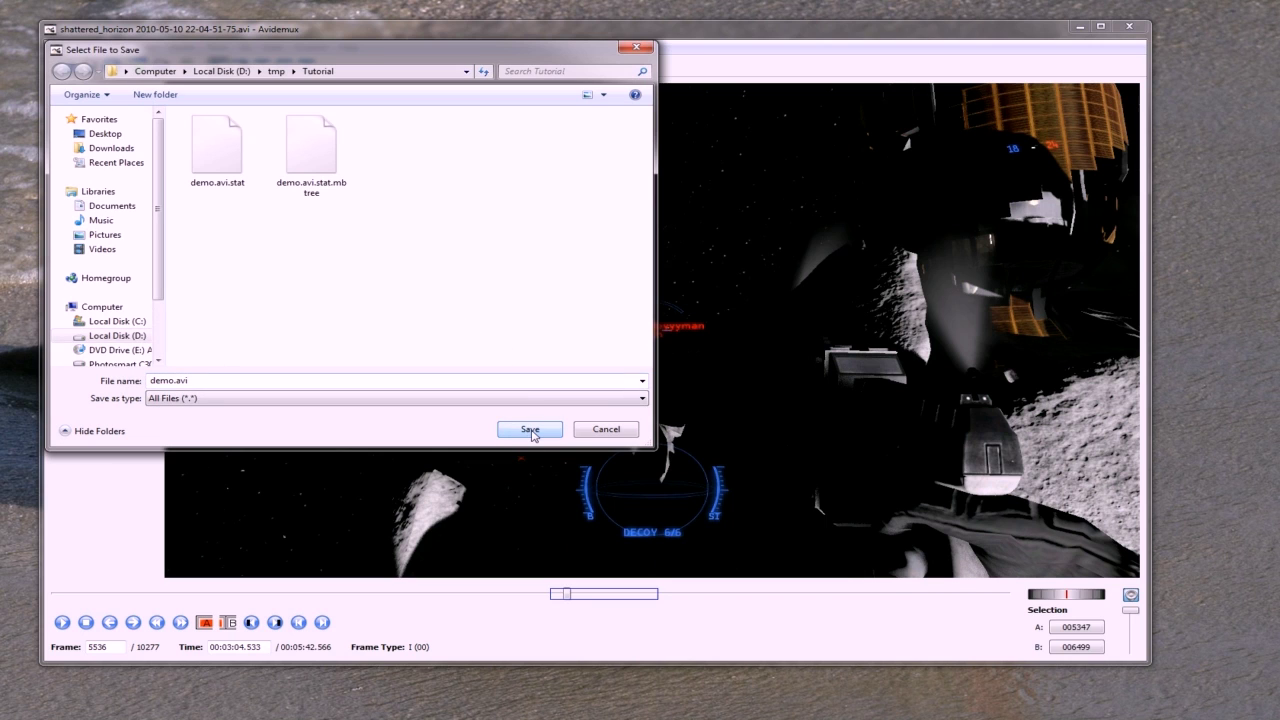
{"action": "left_click", "coordinate": [531, 430]}
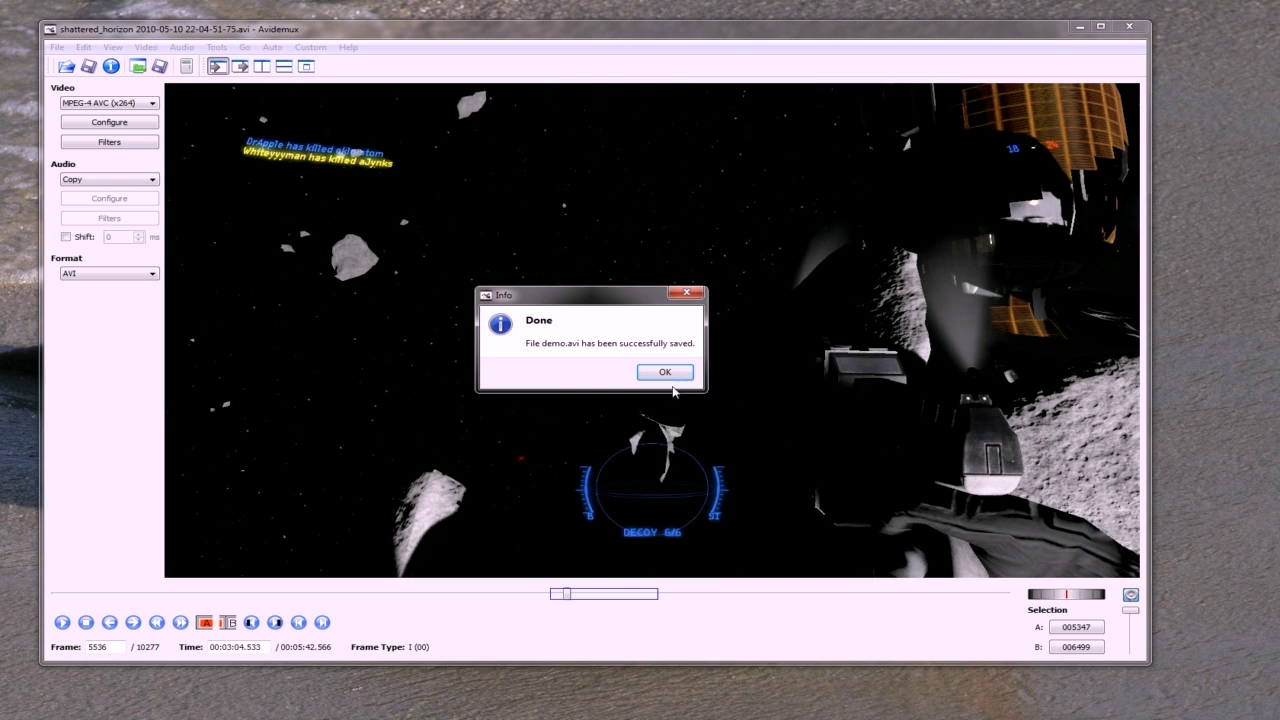
{"action": "left_click", "coordinate": [664, 372]}
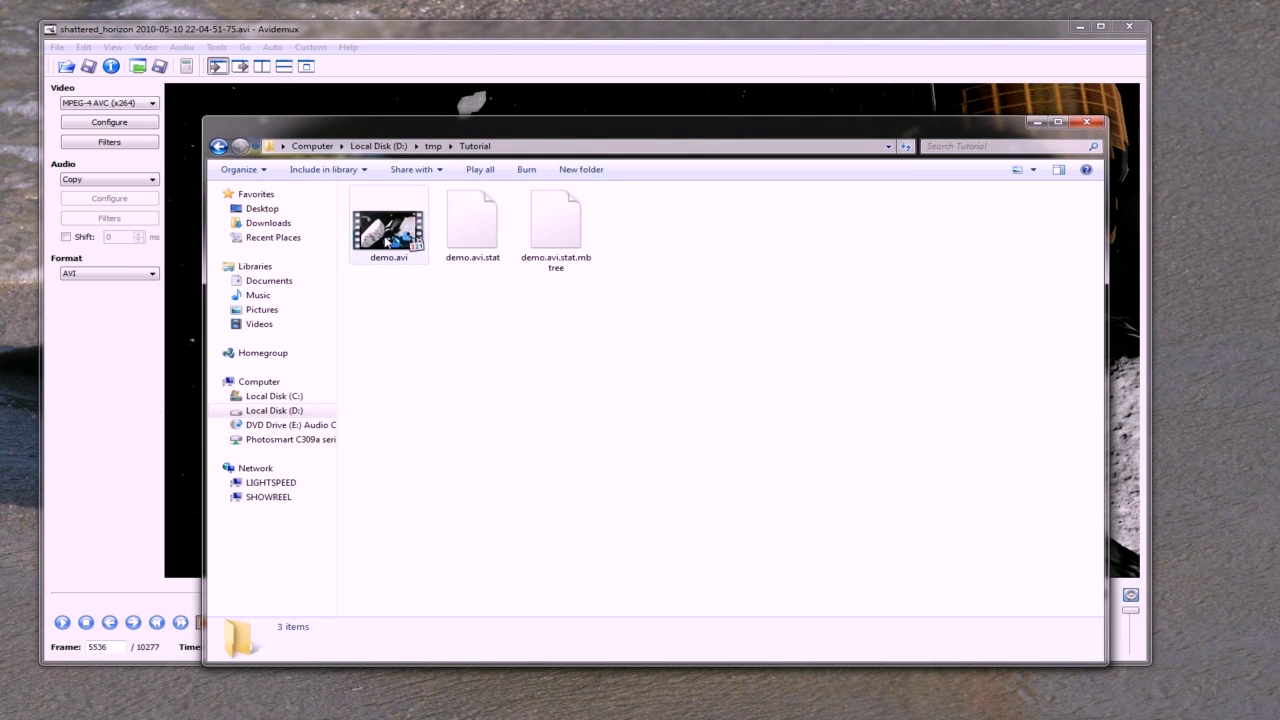
Play demo.avi in MPC-HC to check it, then close the player and Tutorial folder
{"action": "double_click", "coordinate": [393, 240]}
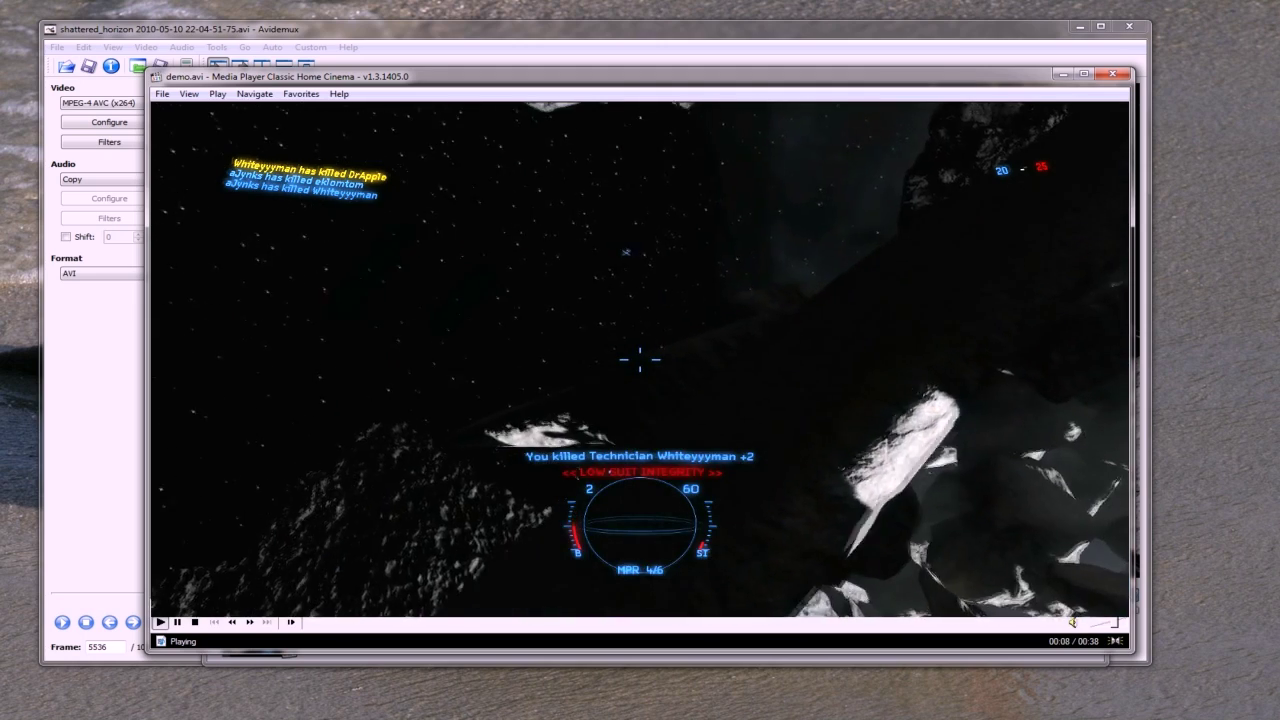
{"action": "key", "text": "alt+F4"}
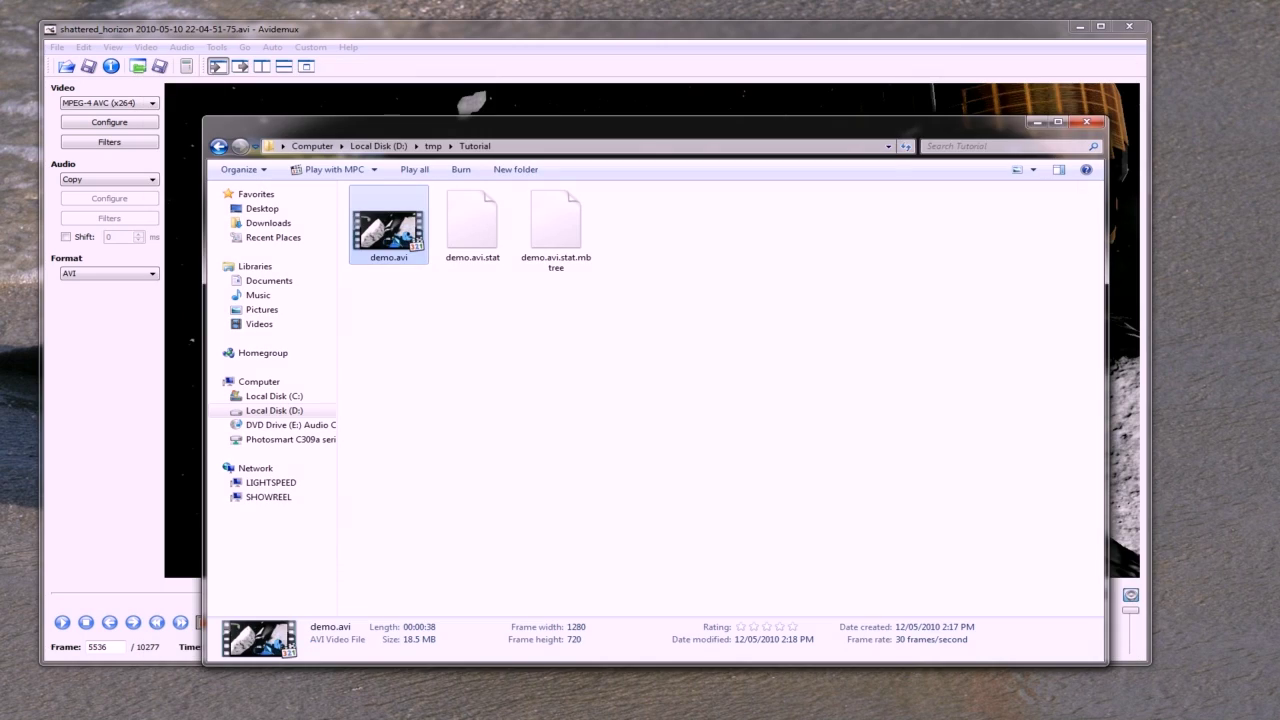
{"action": "left_click", "coordinate": [1086, 121]}
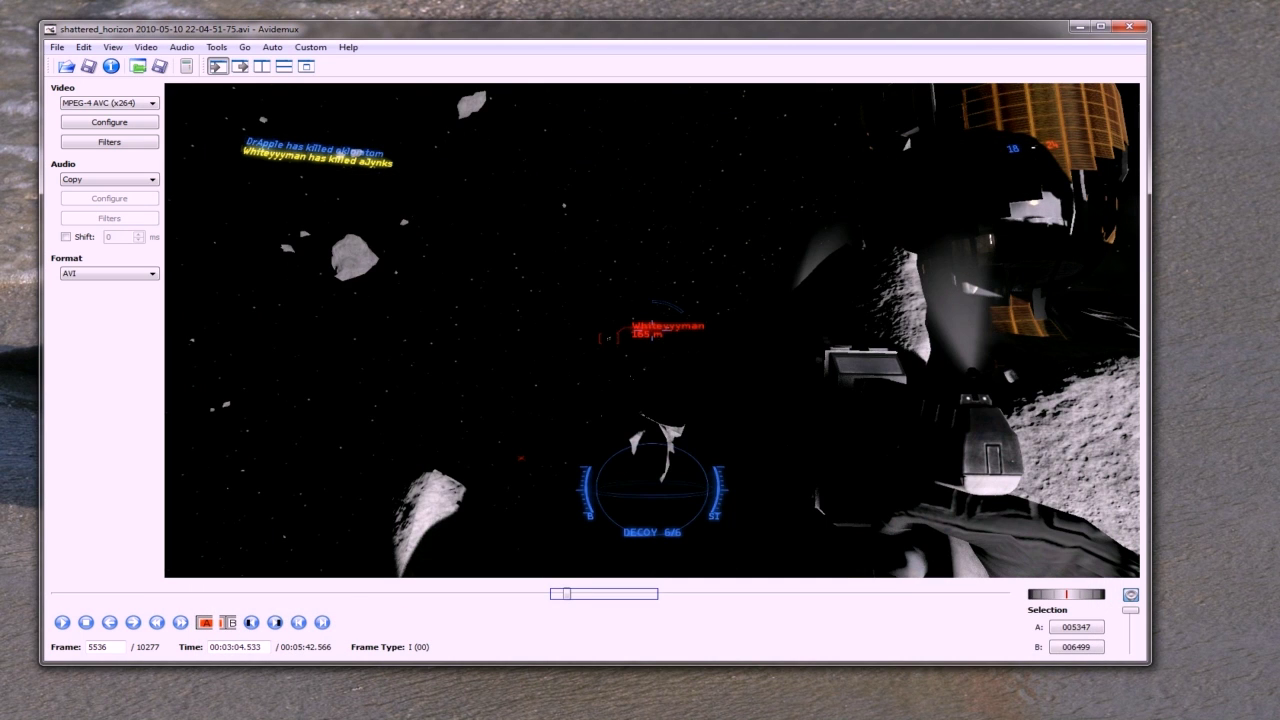